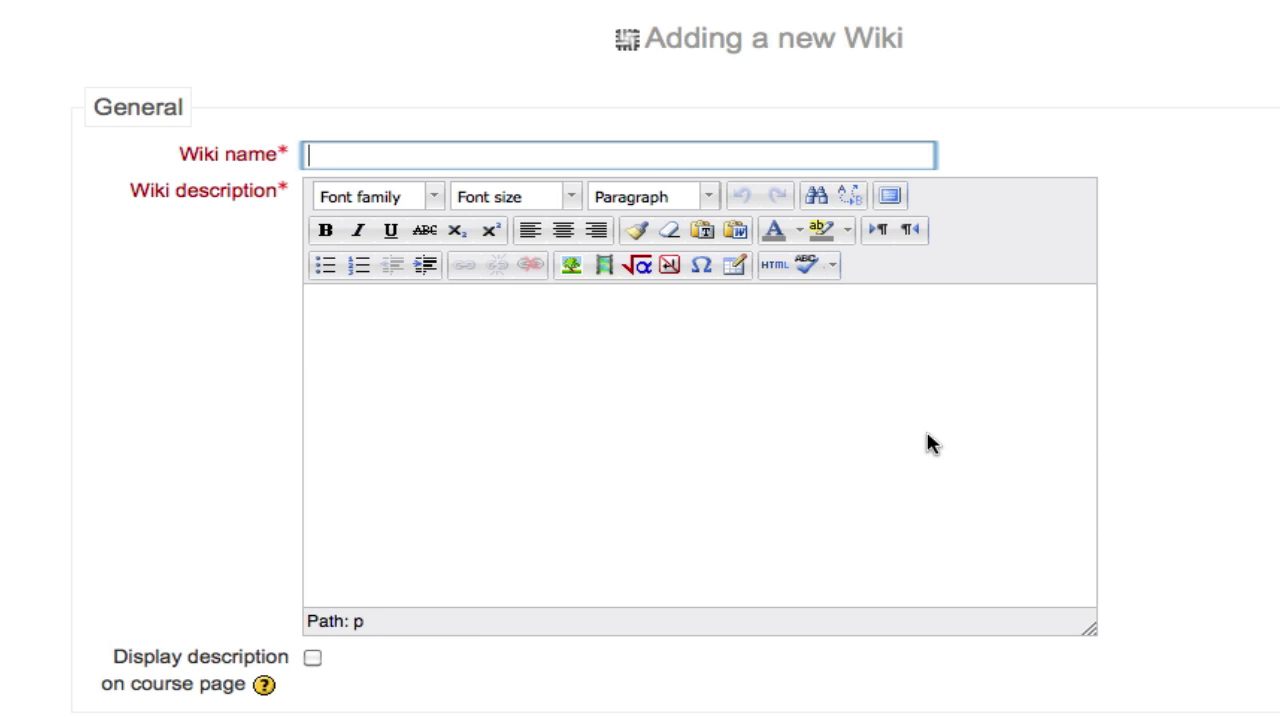
# Name the wiki 'Class Lecture Notes' with the description 'Add their notes from the lecture below.'
pyautogui.write('Class Lecture Notes')
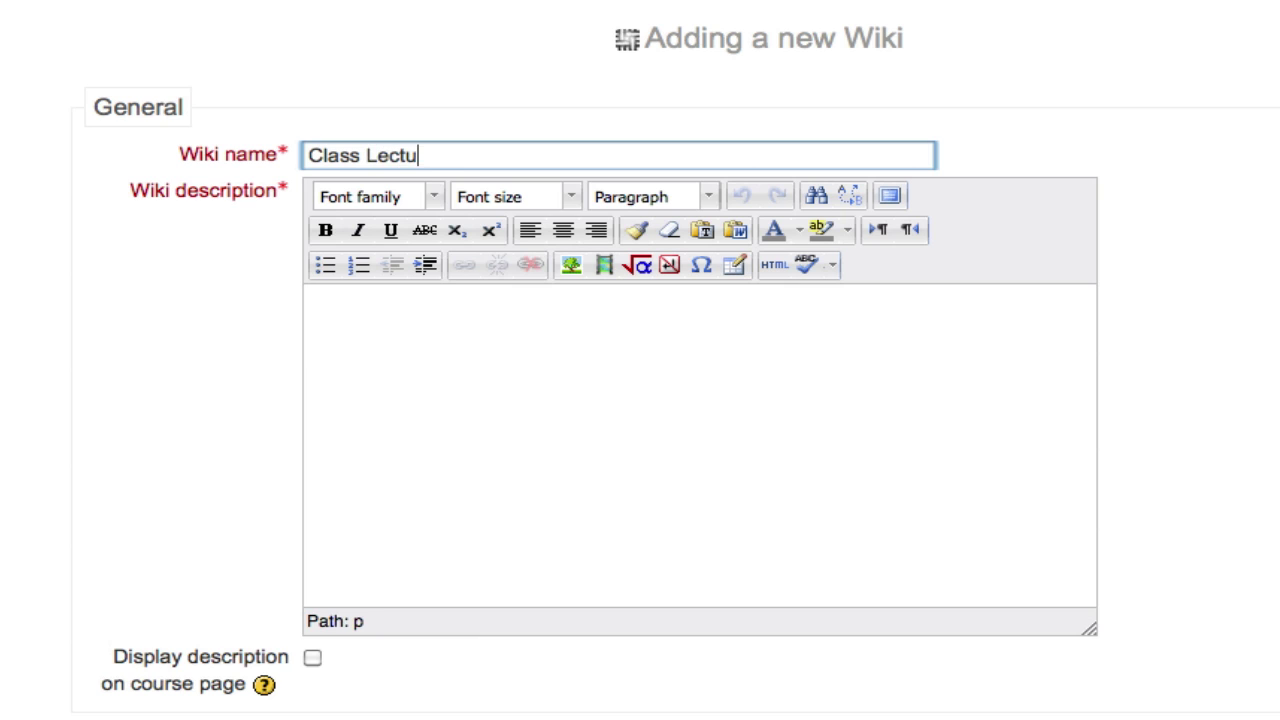
pyautogui.click(814, 509)
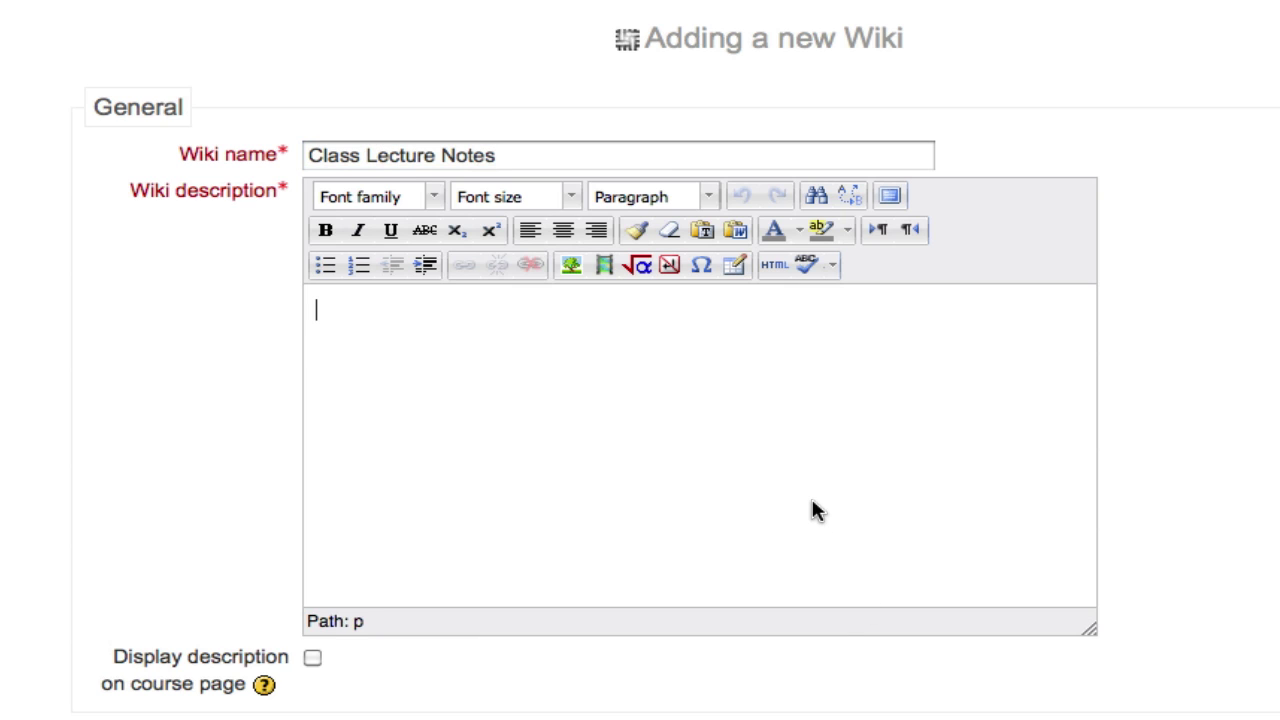
pyautogui.write('Add their note')
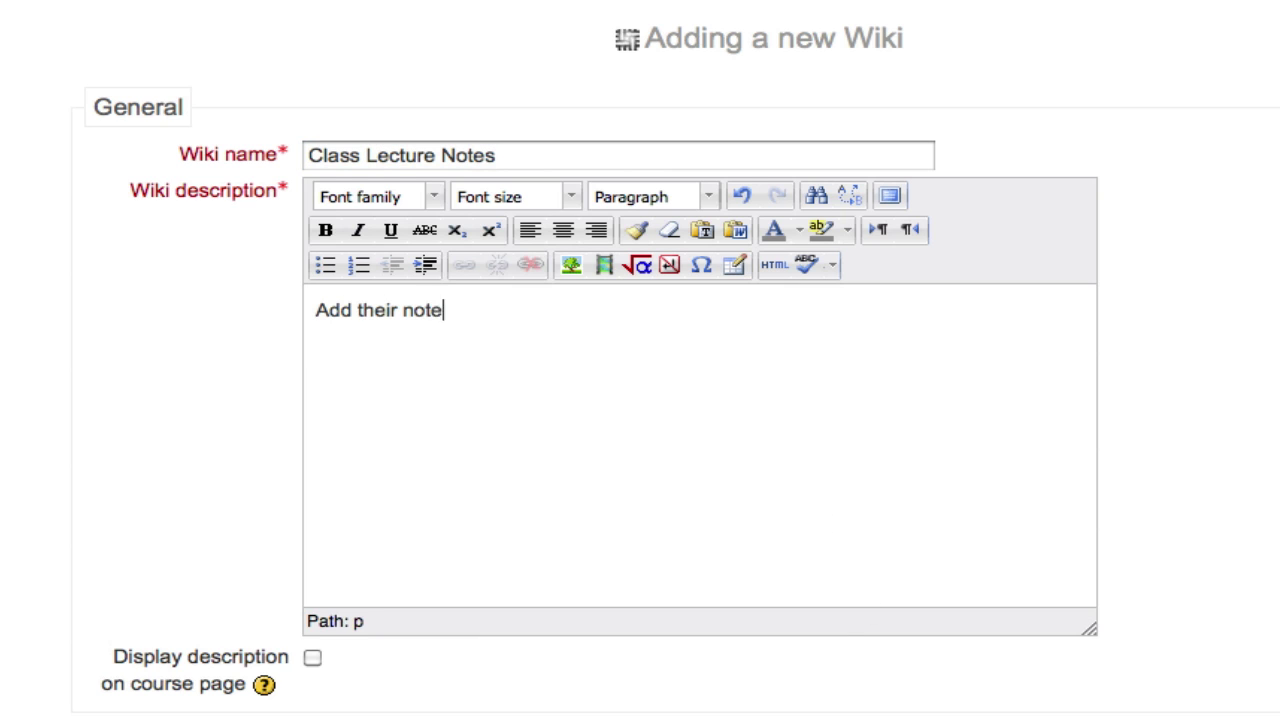
pyautogui.write('s from the lecture below.')
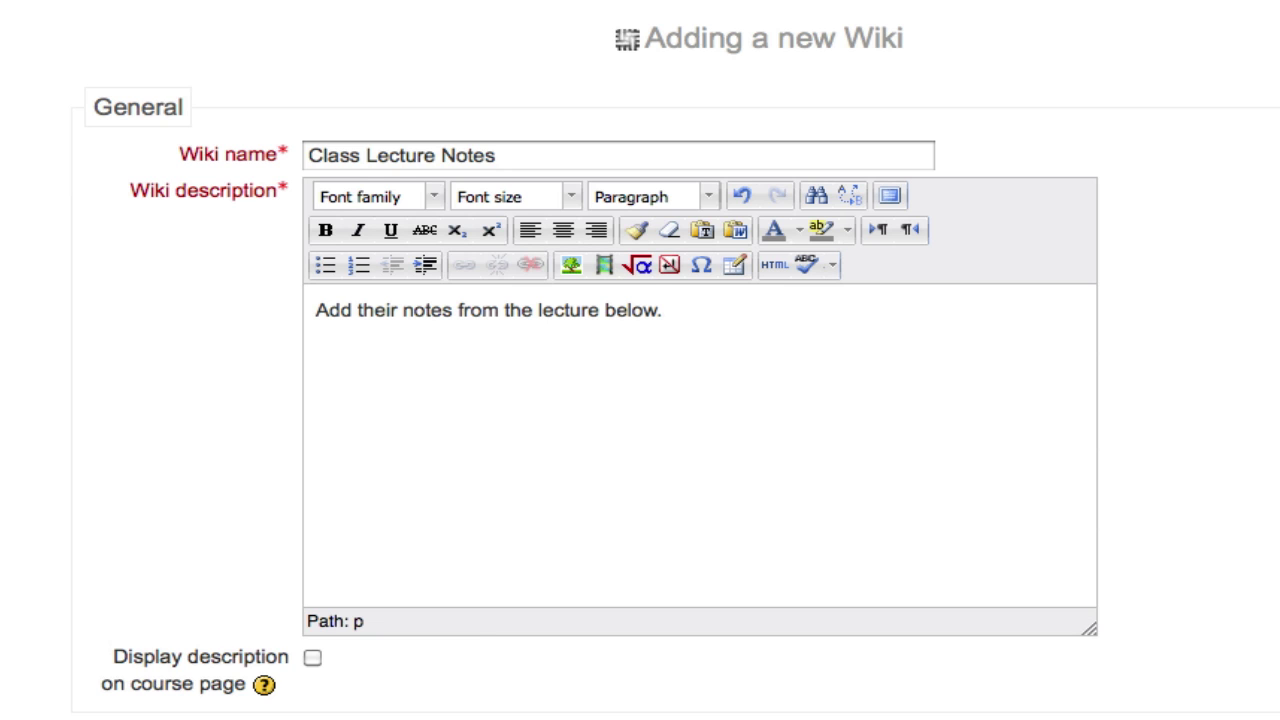
# Set the first page name to 'Class Lecture Notes' and keep the Collaborative wiki mode
pyautogui.scroll(-5, 1251, 437)
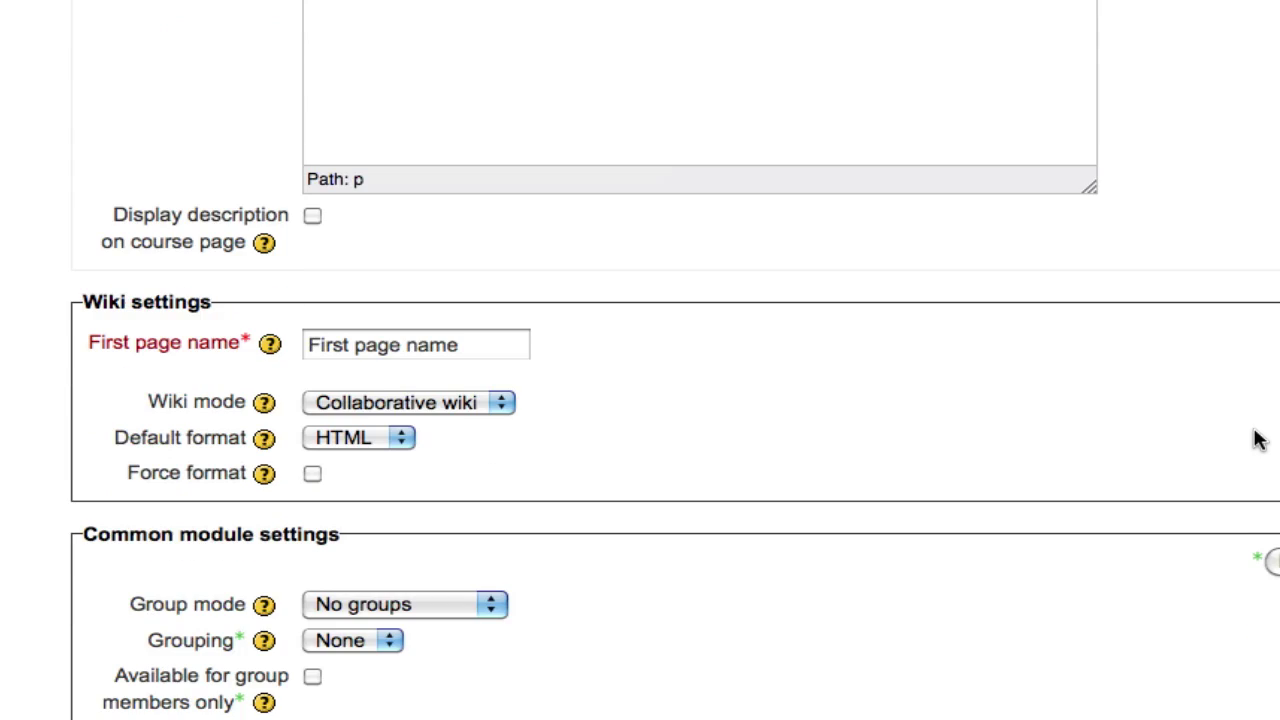
pyautogui.click(477, 345)
pyautogui.press('super+a')
pyautogui.write('Class lectu')
pyautogui.press('super+a')
pyautogui.write('Class Lectu')
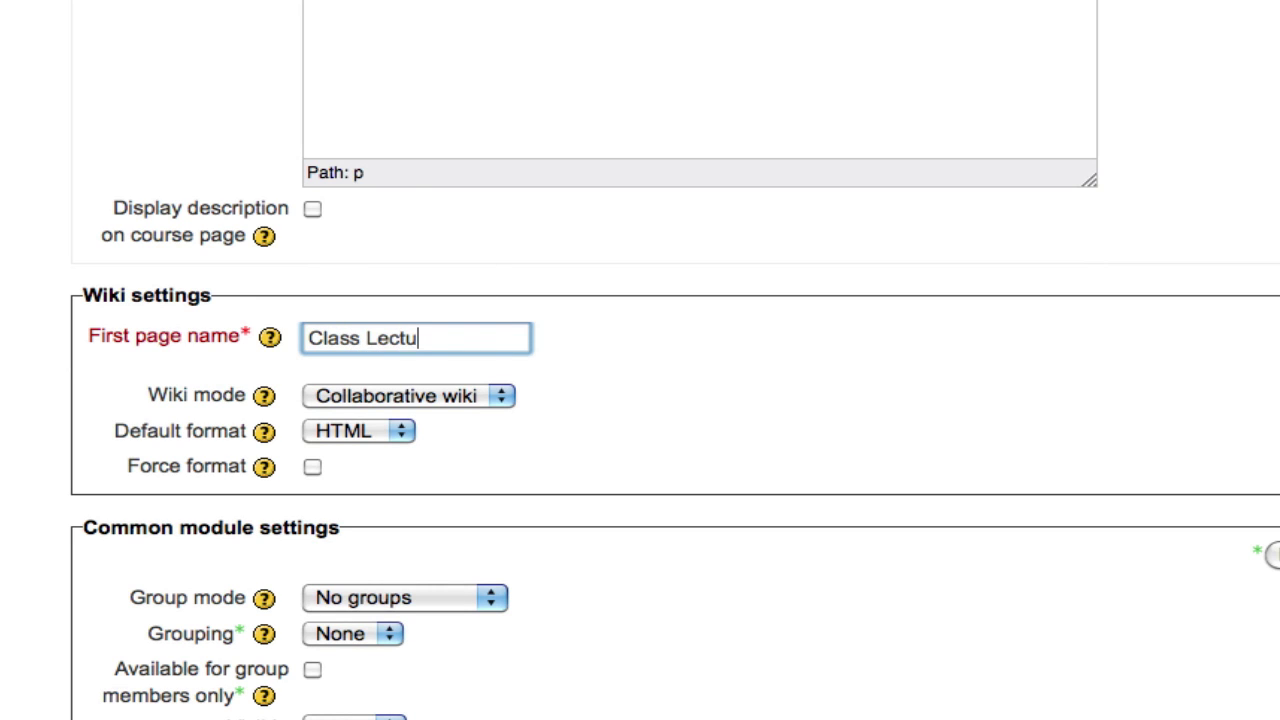
pyautogui.write('re Notes')
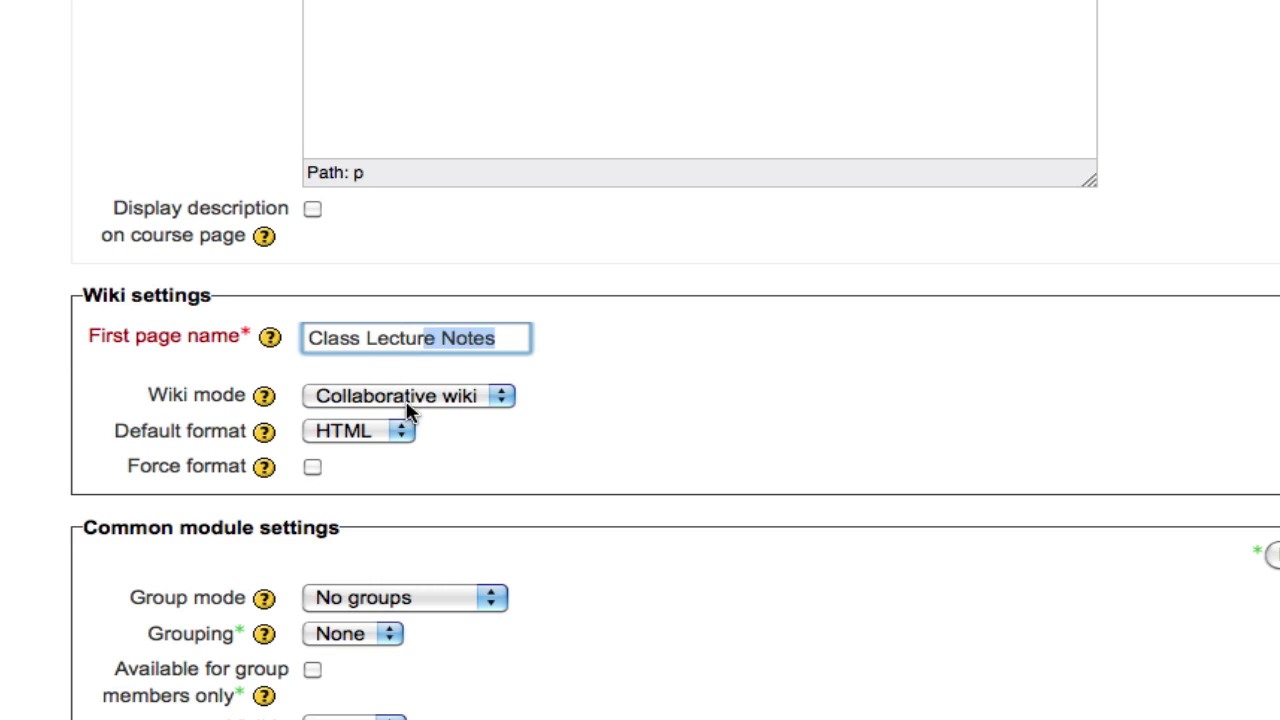
pyautogui.click(430, 396)
pyautogui.click(480, 397)
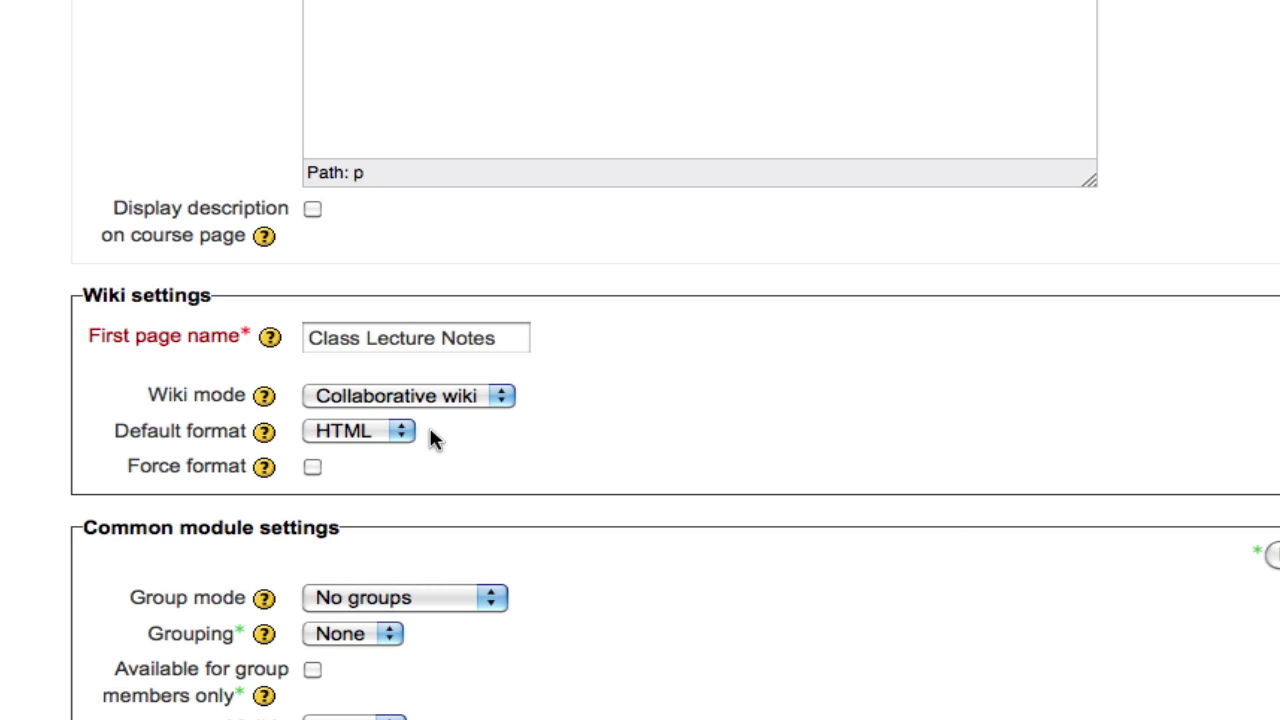
pyautogui.scroll(-5, 433, 440)
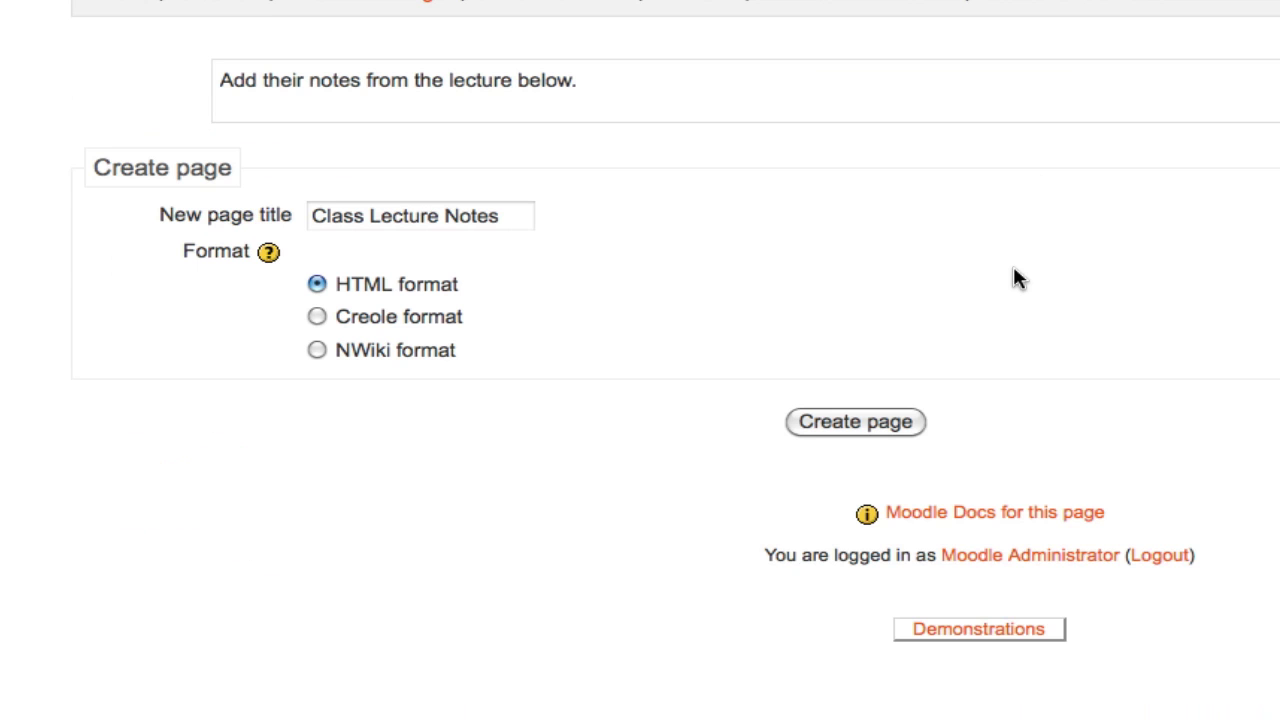
# Create the Class Lecture Notes page with the content 'Lecture Notes Here.'
pyautogui.click(810, 421)
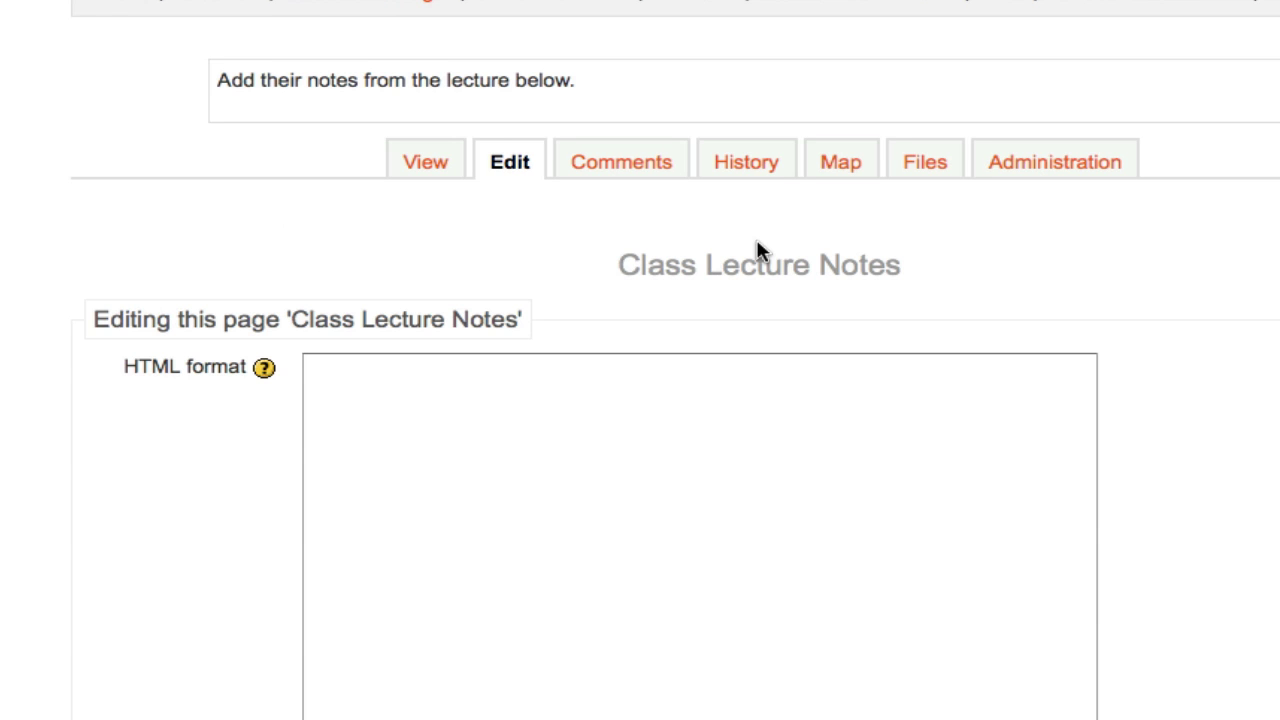
pyautogui.click(838, 485)
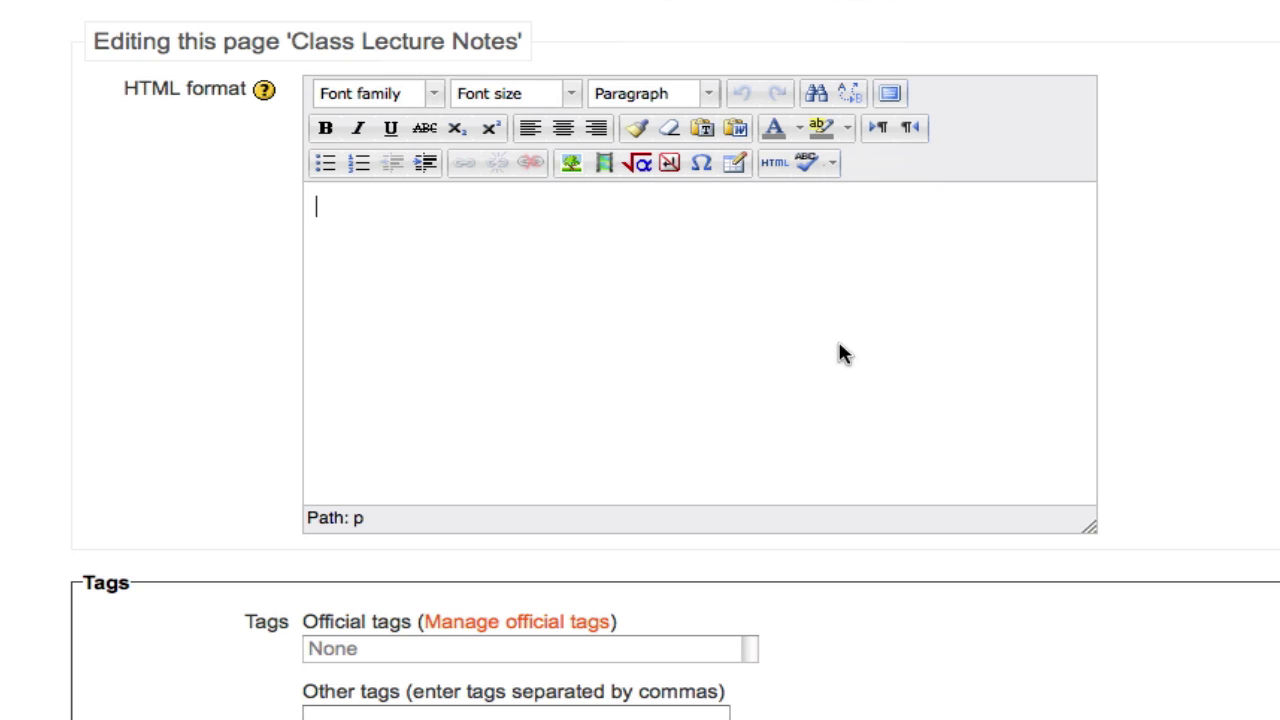
pyautogui.write('Lecture Notes He')
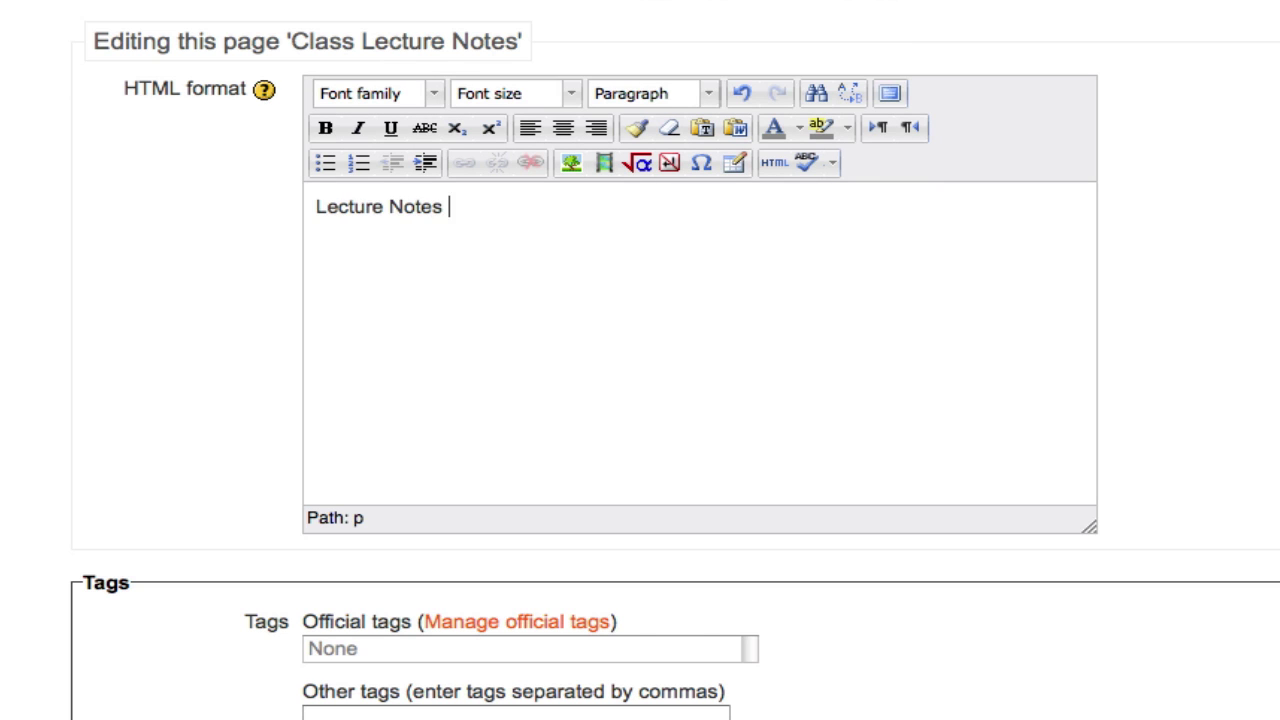
pyautogui.write('re.')
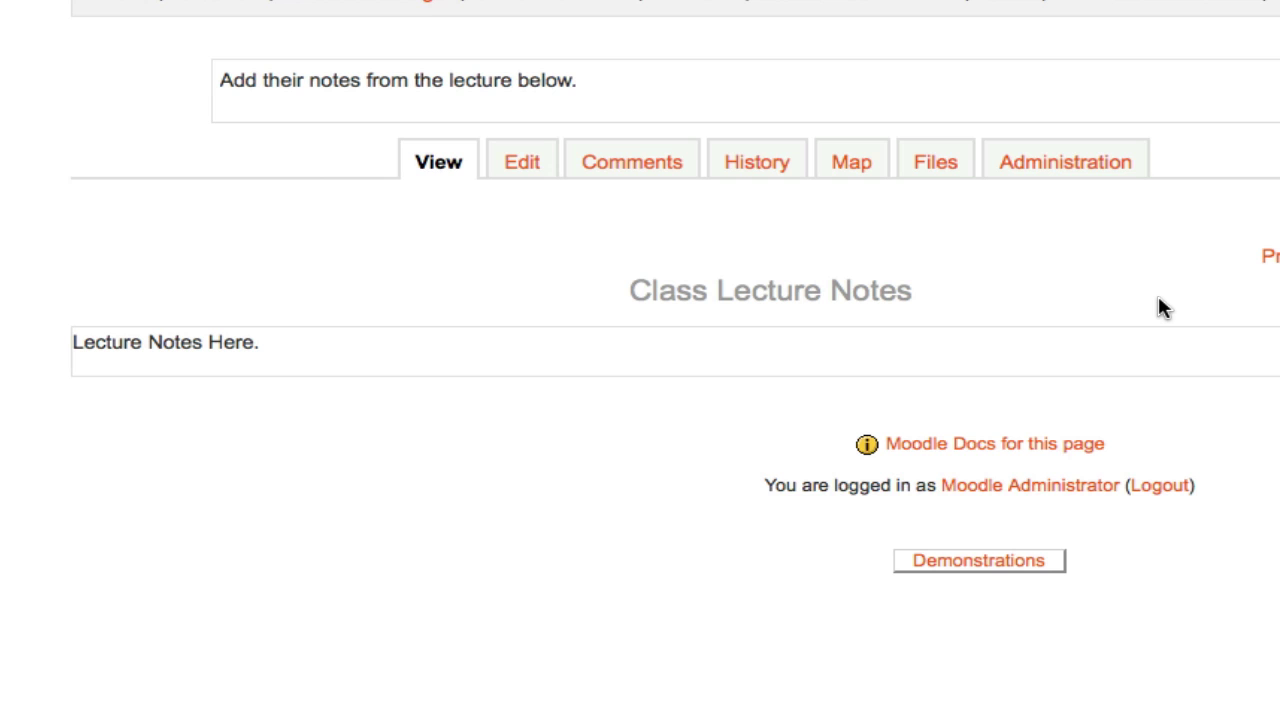
# Edit the page and type 'The First Half of the Lecture]]' on a new line below the notes
pyautogui.click(536, 160)
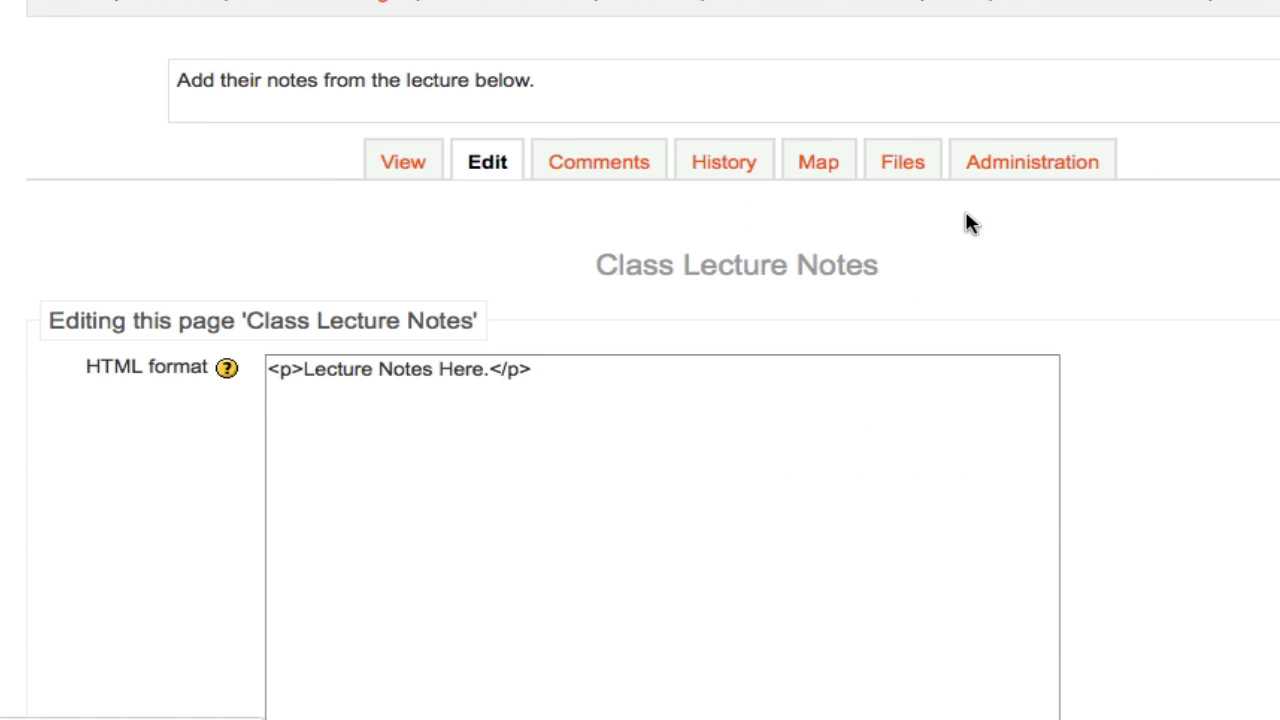
pyautogui.scroll(-5, 877, 229)
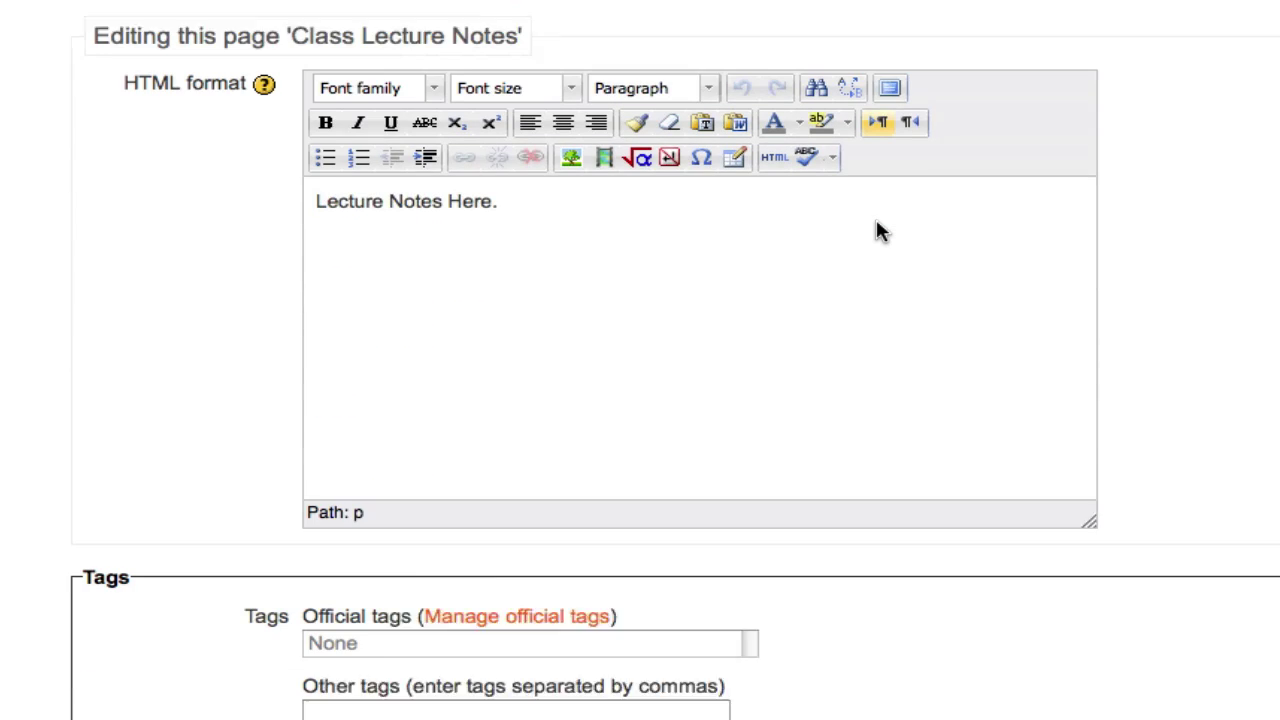
pyautogui.press('Return')
pyautogui.press('Return')
pyautogui.press('BackSpace')
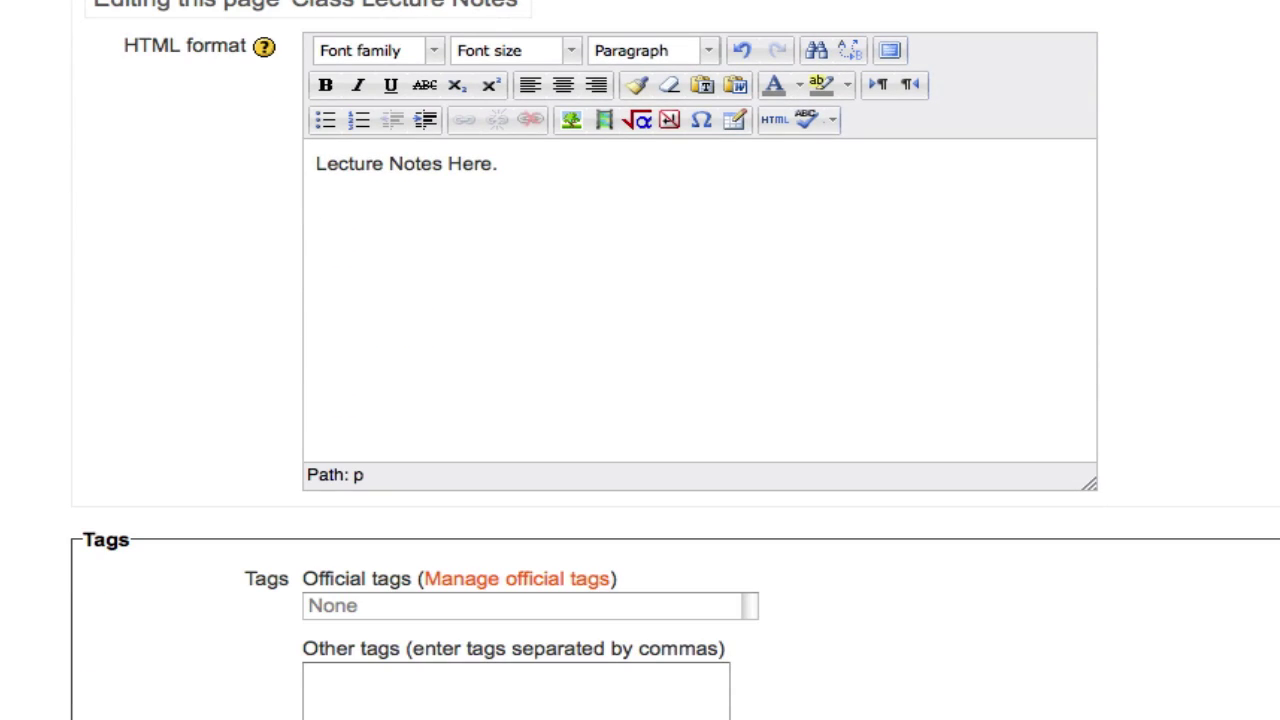
pyautogui.write('The First Half of the Lectu')
pyautogui.press('BackSpace')
pyautogui.press('BackSpace')
pyautogui.write('cture]]')
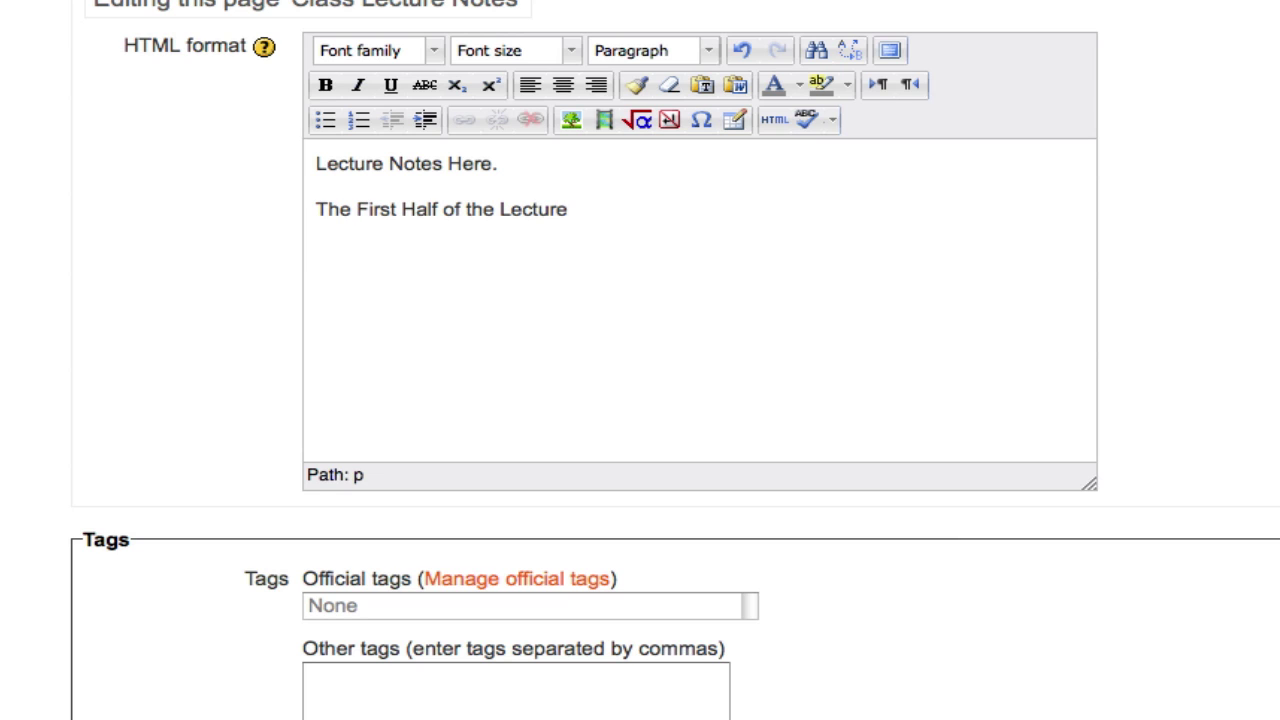
# Complete the [[The First Half of the Lecture]] link and save the page
pyautogui.press('Up')
pyautogui.press('Right')
pyautogui.write('[[')
pyautogui.click(880, 310)
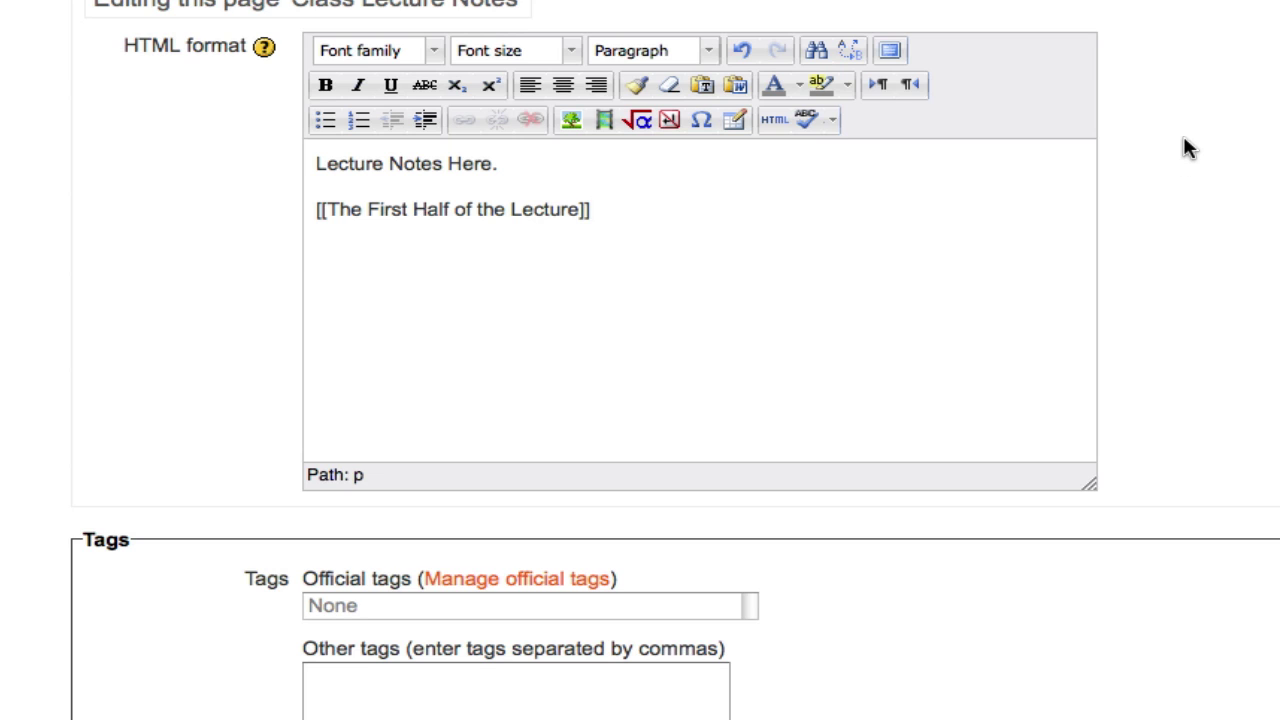
pyautogui.scroll(-4, 1183, 135)
pyautogui.click(126, 491)
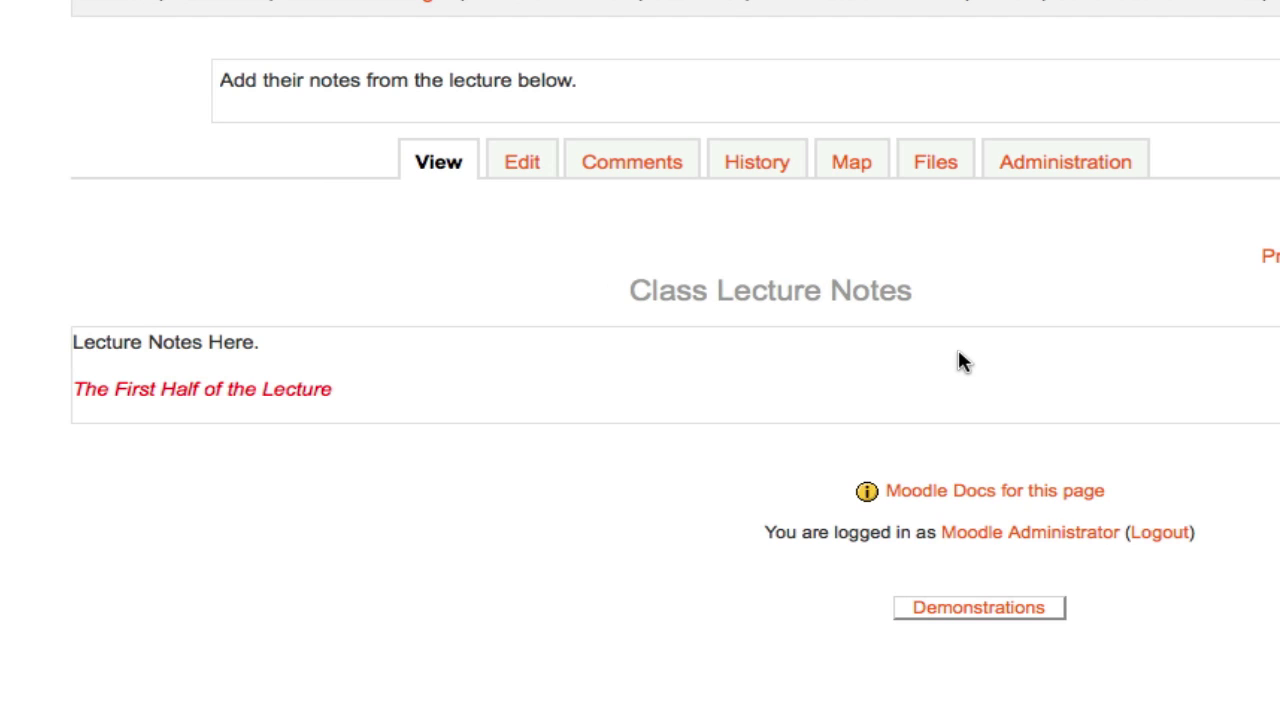
# Follow the 'The First Half of the Lecture' link and create that subpage
pyautogui.click(326, 401)
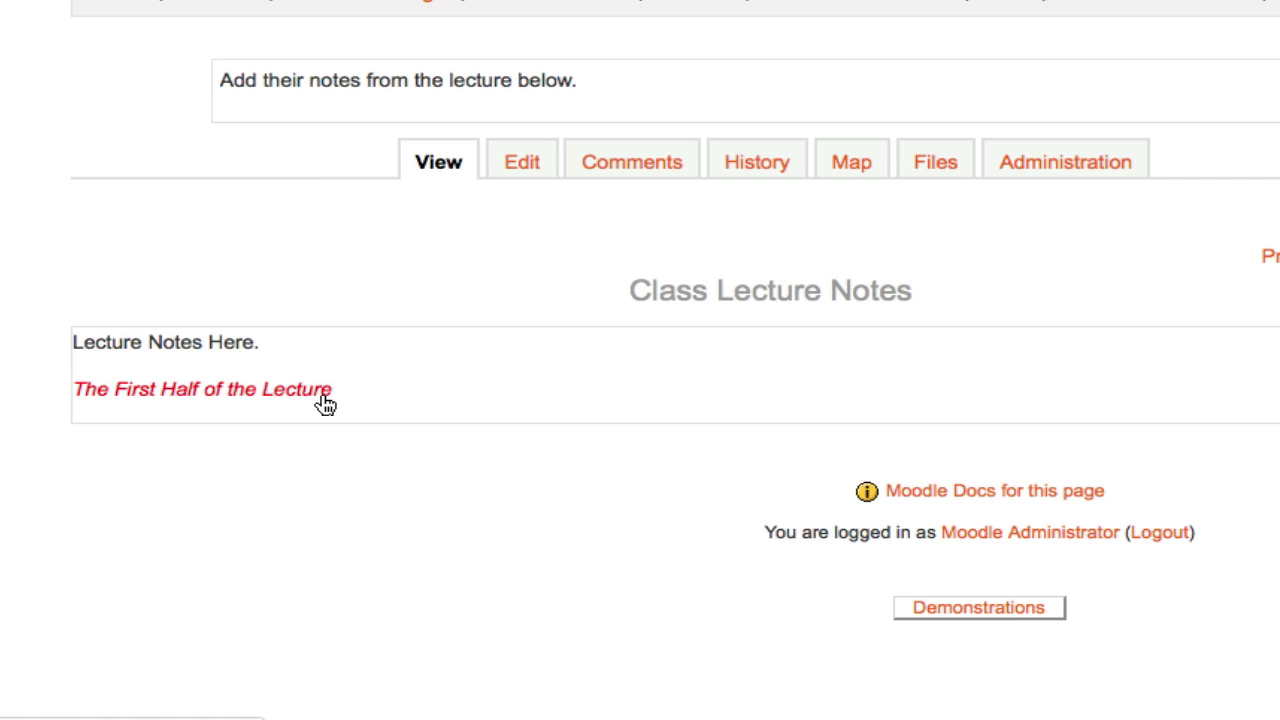
pyautogui.click(850, 444)
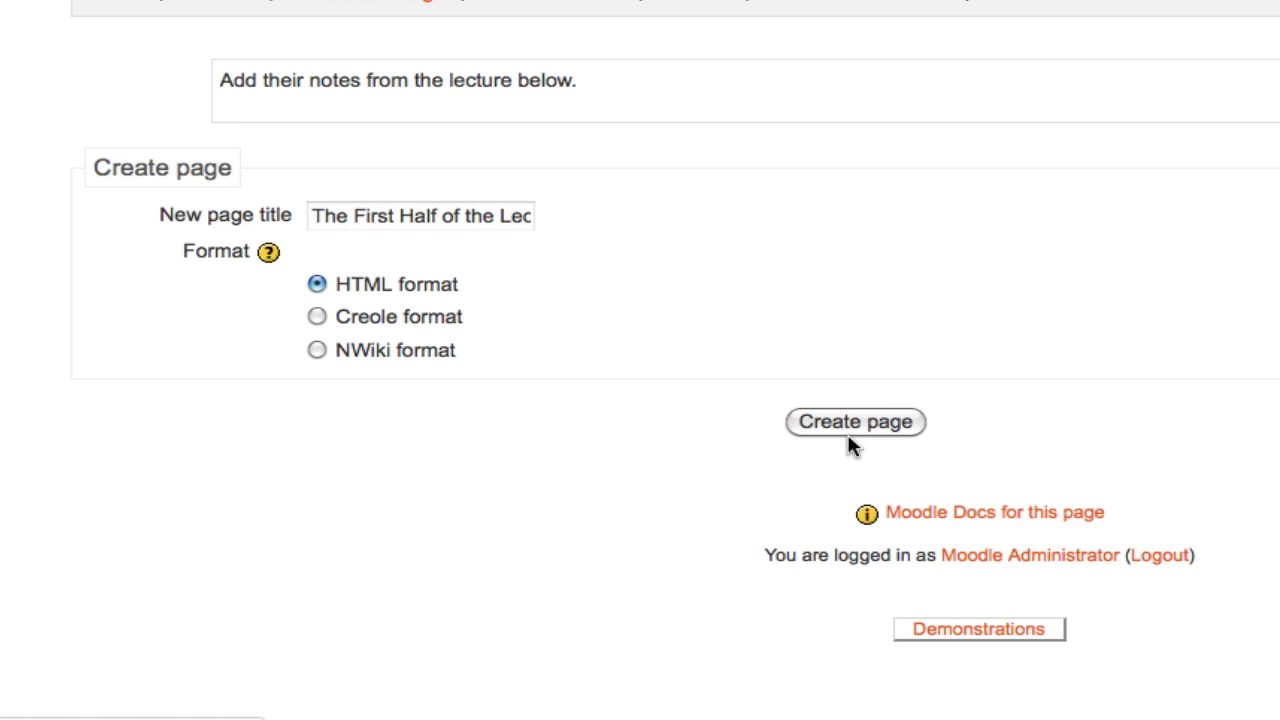
pyautogui.scroll(-5, 800, 224)
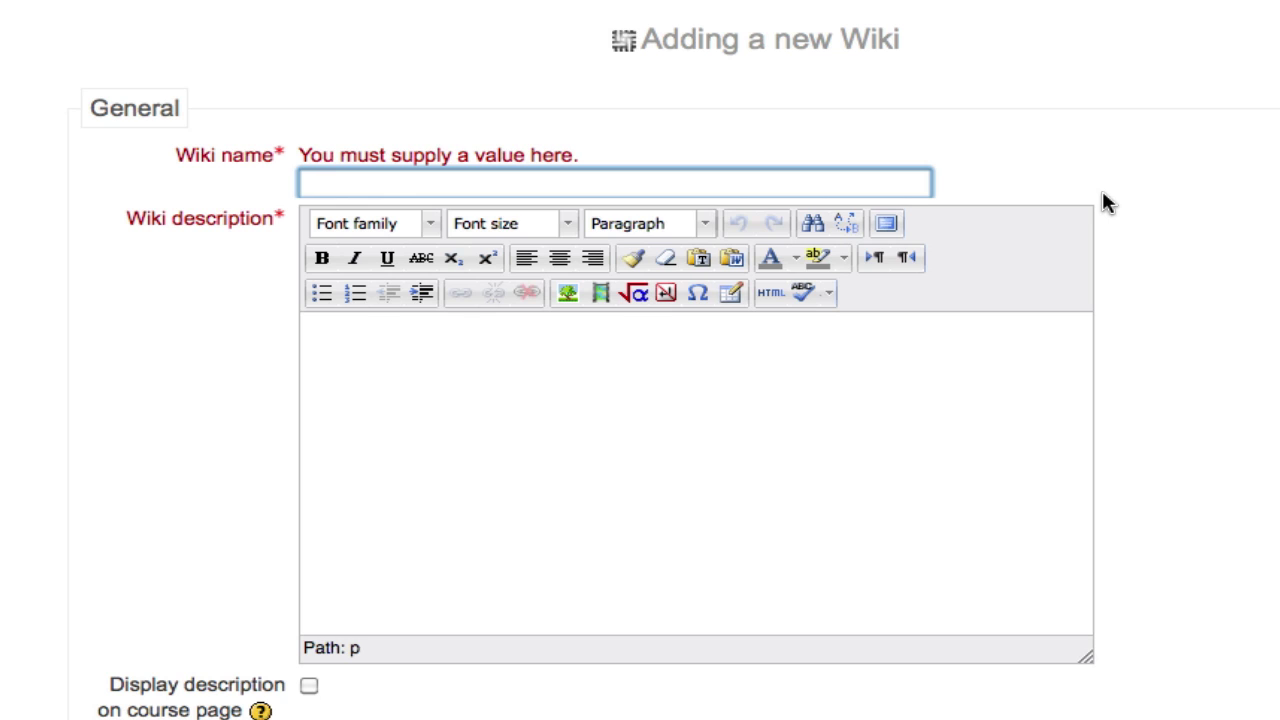
# Name the wiki 'Group Project' with the description 'Work with your group here to develop your final project.'
pyautogui.write('Group Pro')
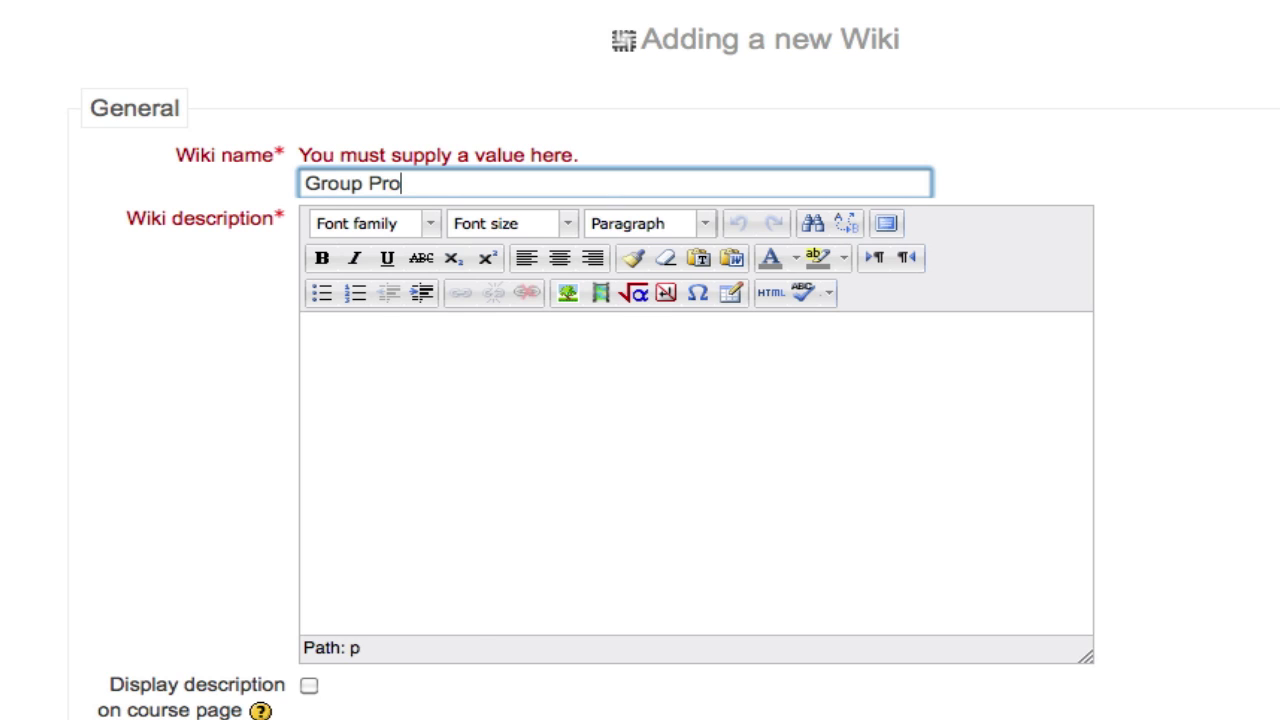
pyautogui.write('ject')
pyautogui.click(979, 387)
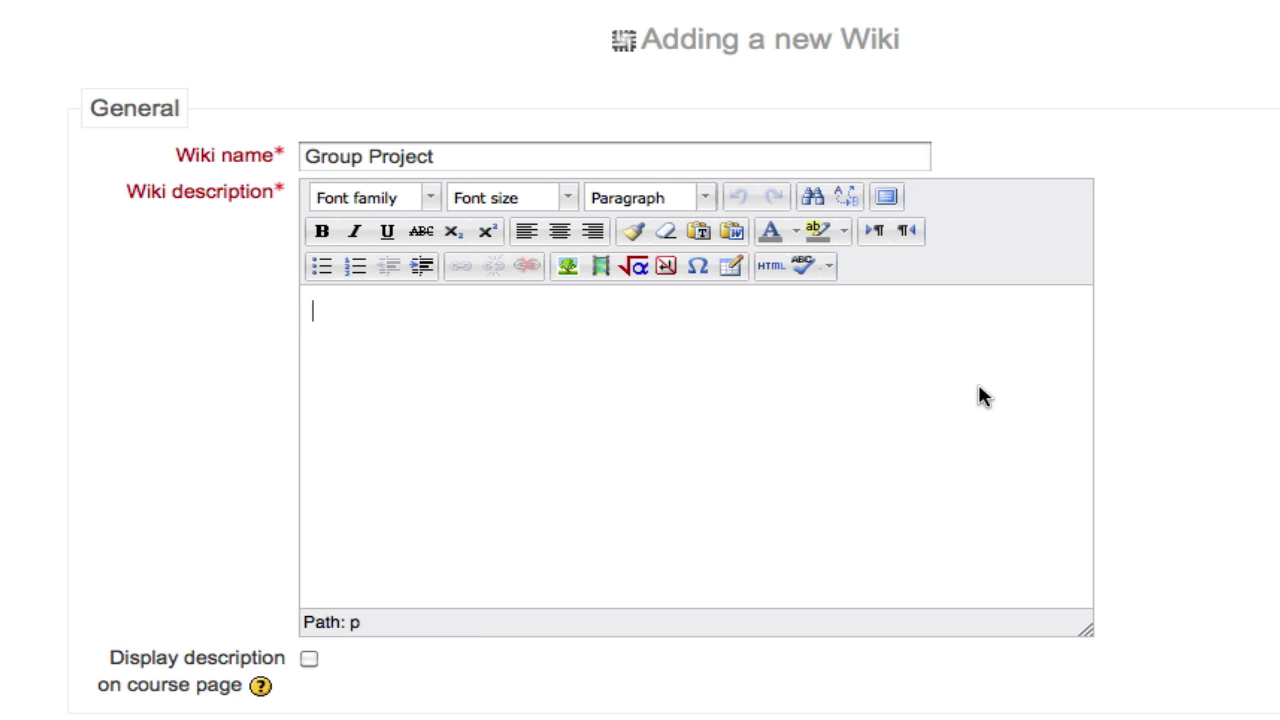
pyautogui.write('Work with your group here to develop your final project.')
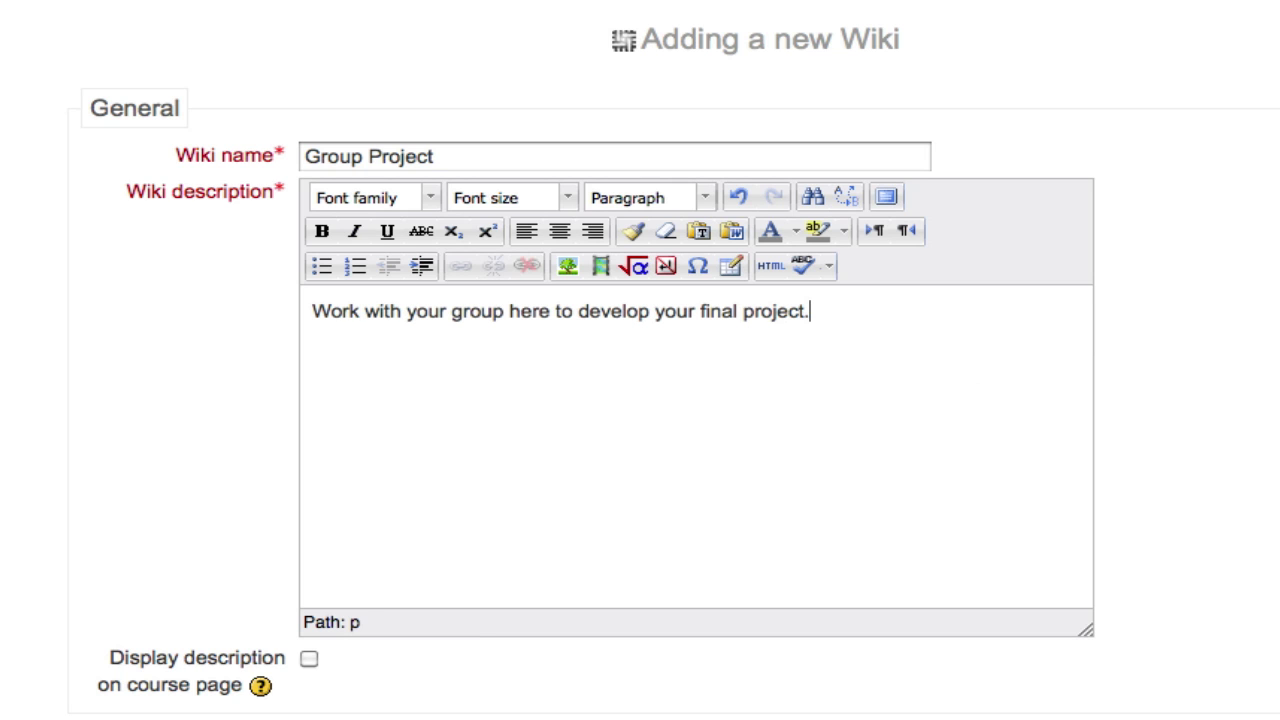
# Replace the first page name with 'Group Project'
pyautogui.scroll(-5, 800, 440)
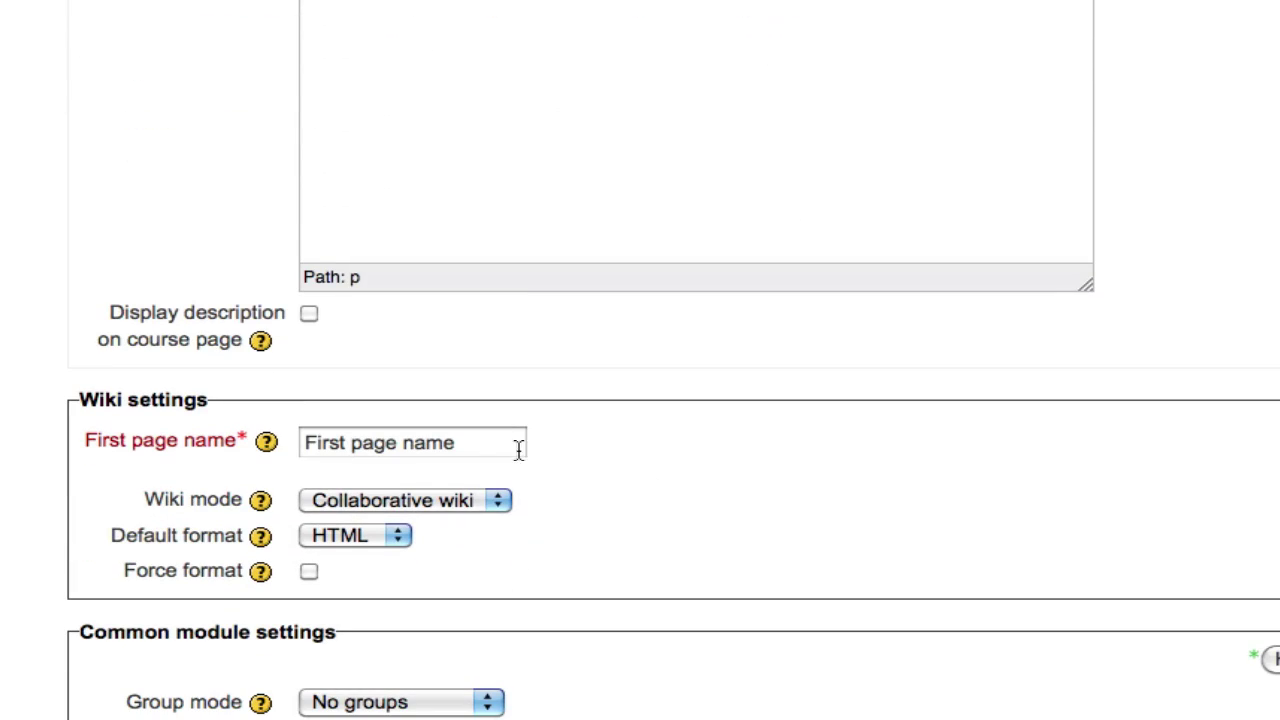
pyautogui.scroll(-3, 516, 455)
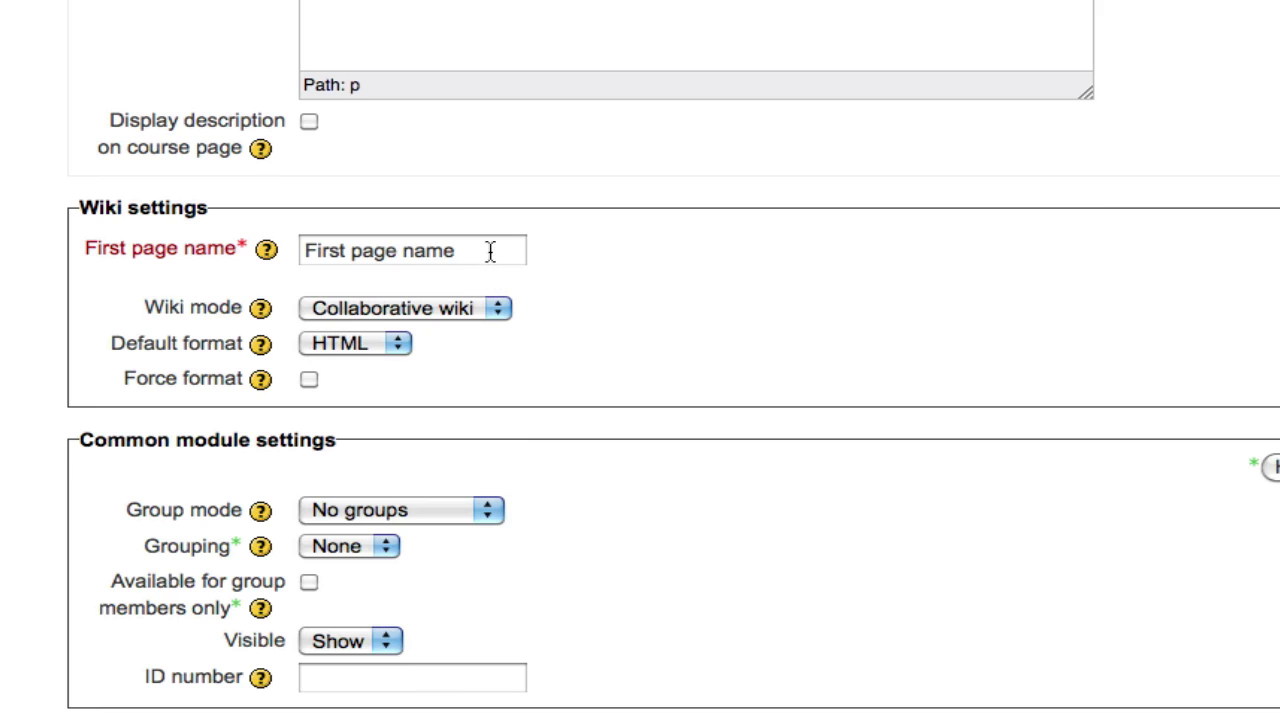
pyautogui.moveTo(491, 251); pyautogui.dragTo(460, 166)
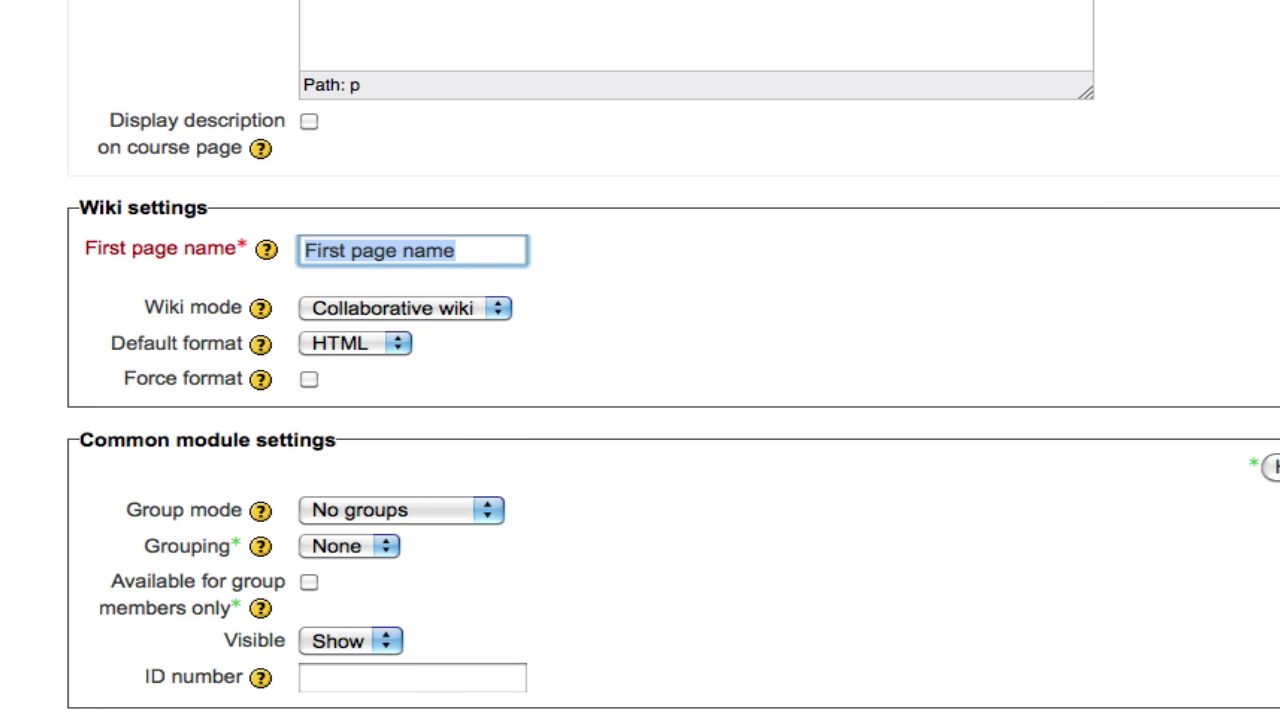
pyautogui.write('Group Project')
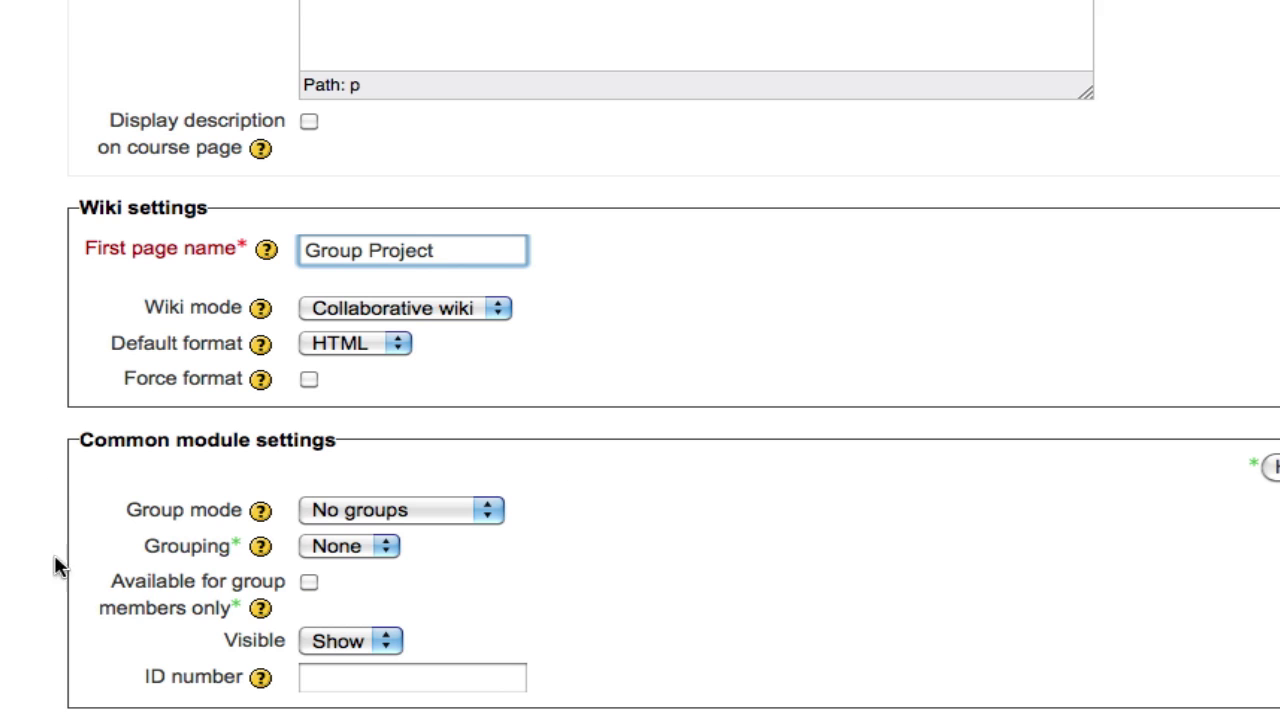
# Set the wiki's Group mode to Separate groups
pyautogui.click(487, 510)
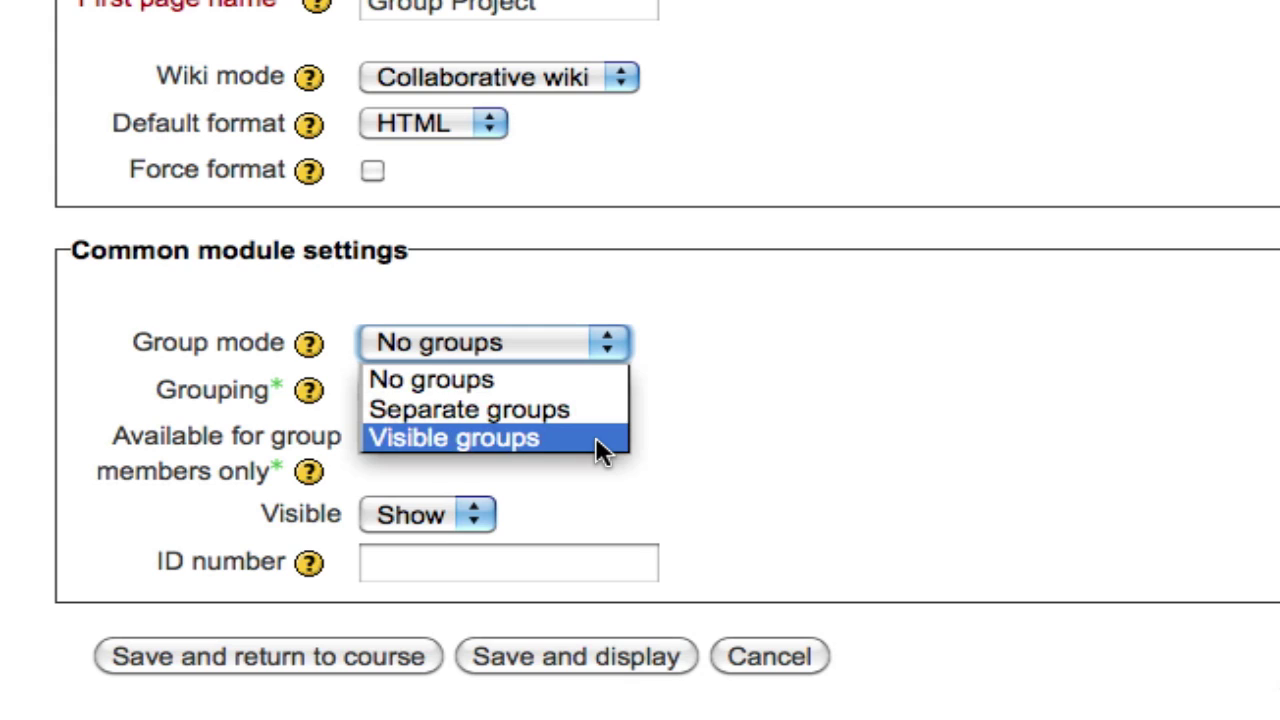
pyautogui.click(595, 408)
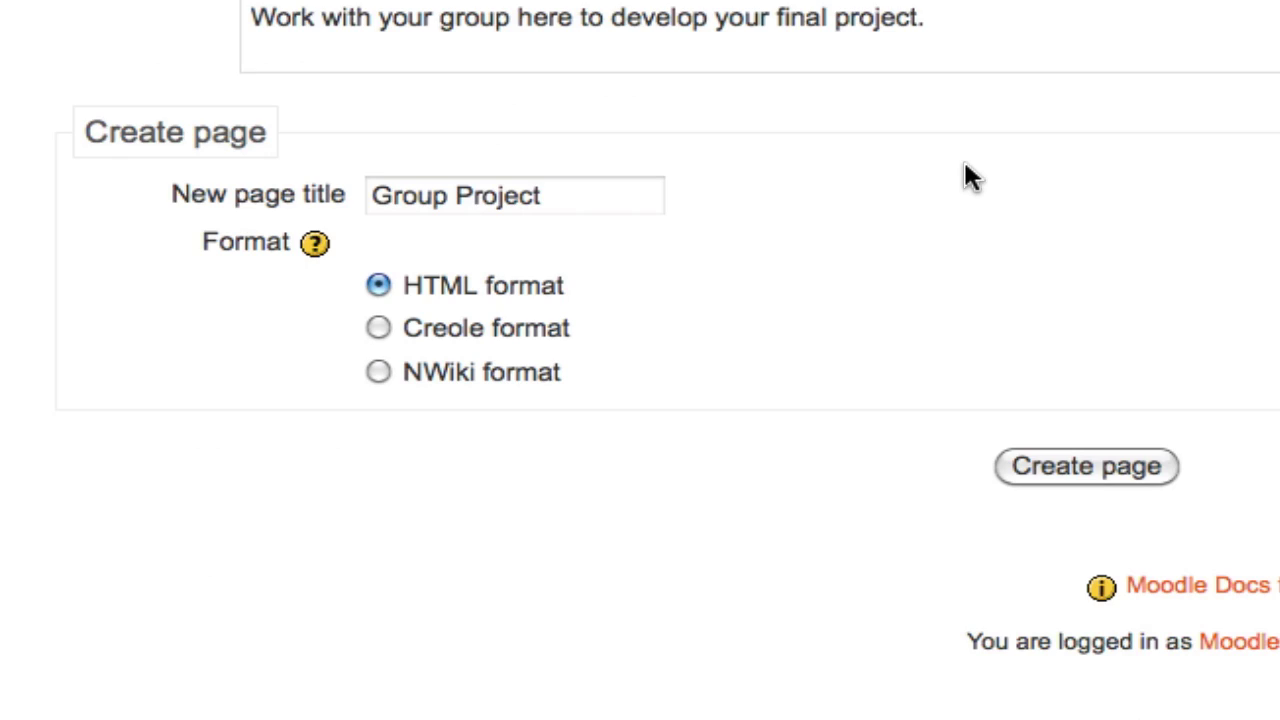
# Create the 'Group Project' first page
pyautogui.click(1100, 476)
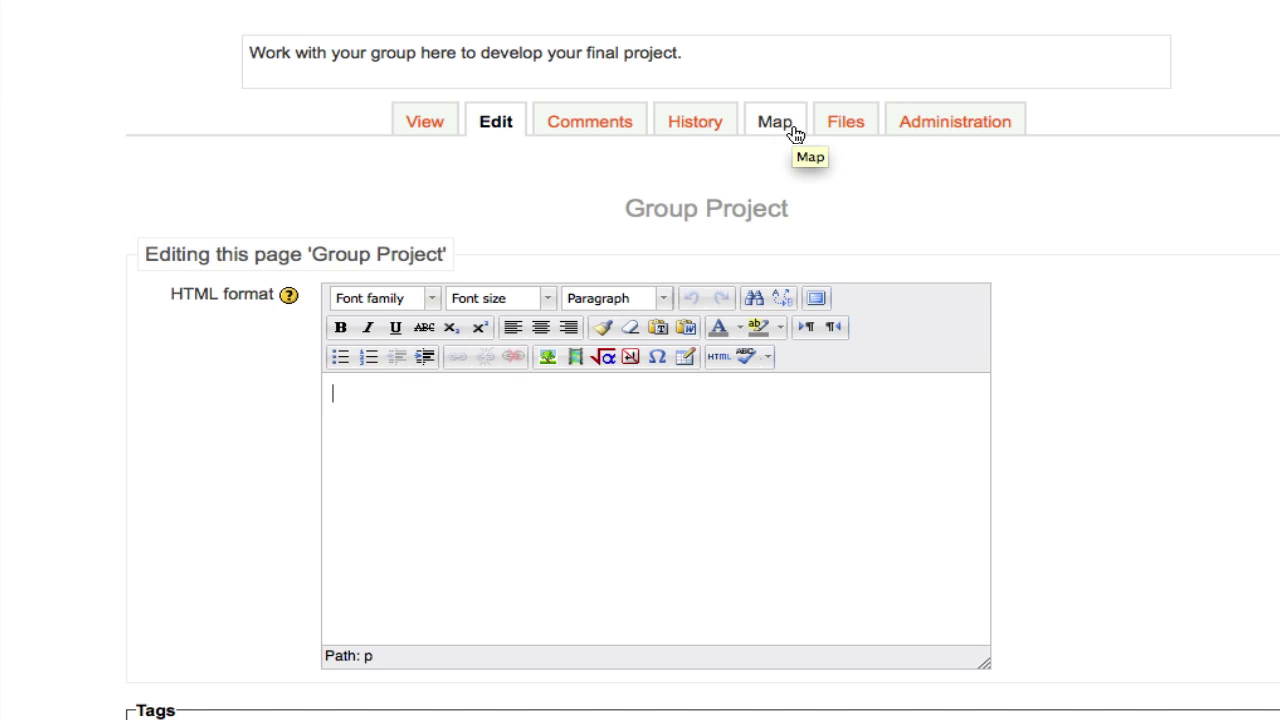
# Upload Document-icon.png to the Group Project wiki's files, then return to editing the page
pyautogui.click(871, 136)
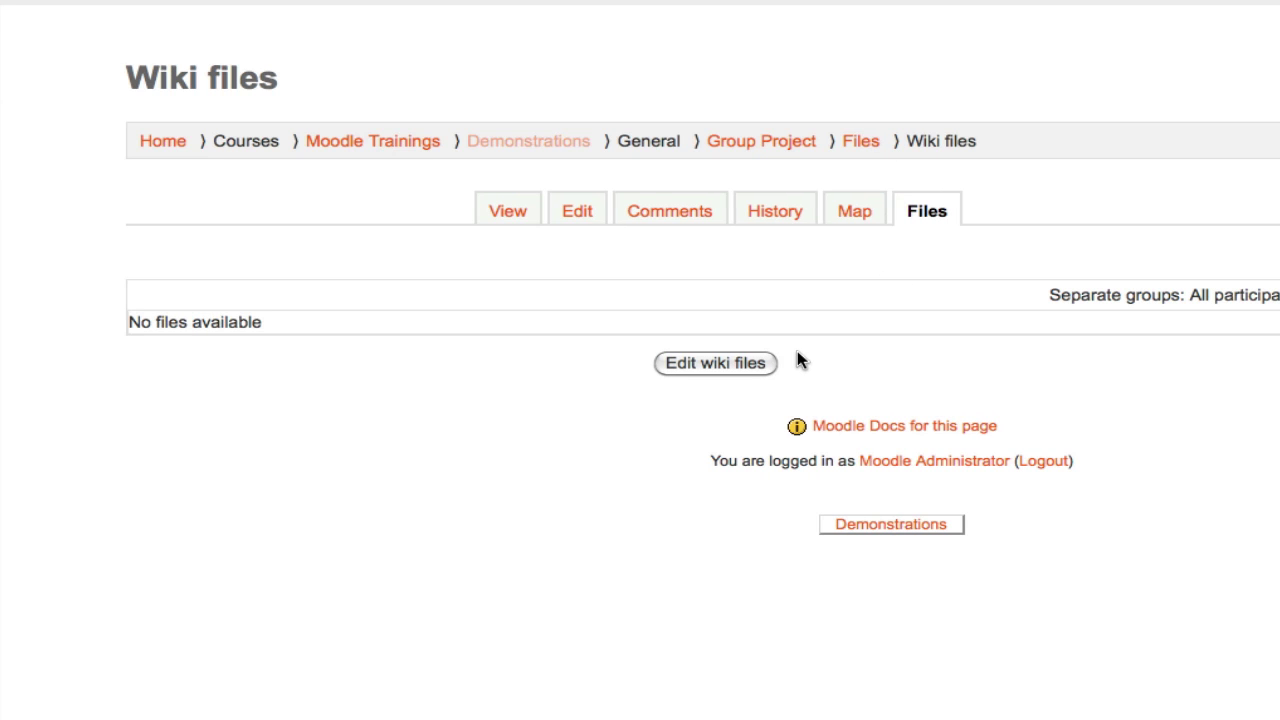
pyautogui.click(725, 369)
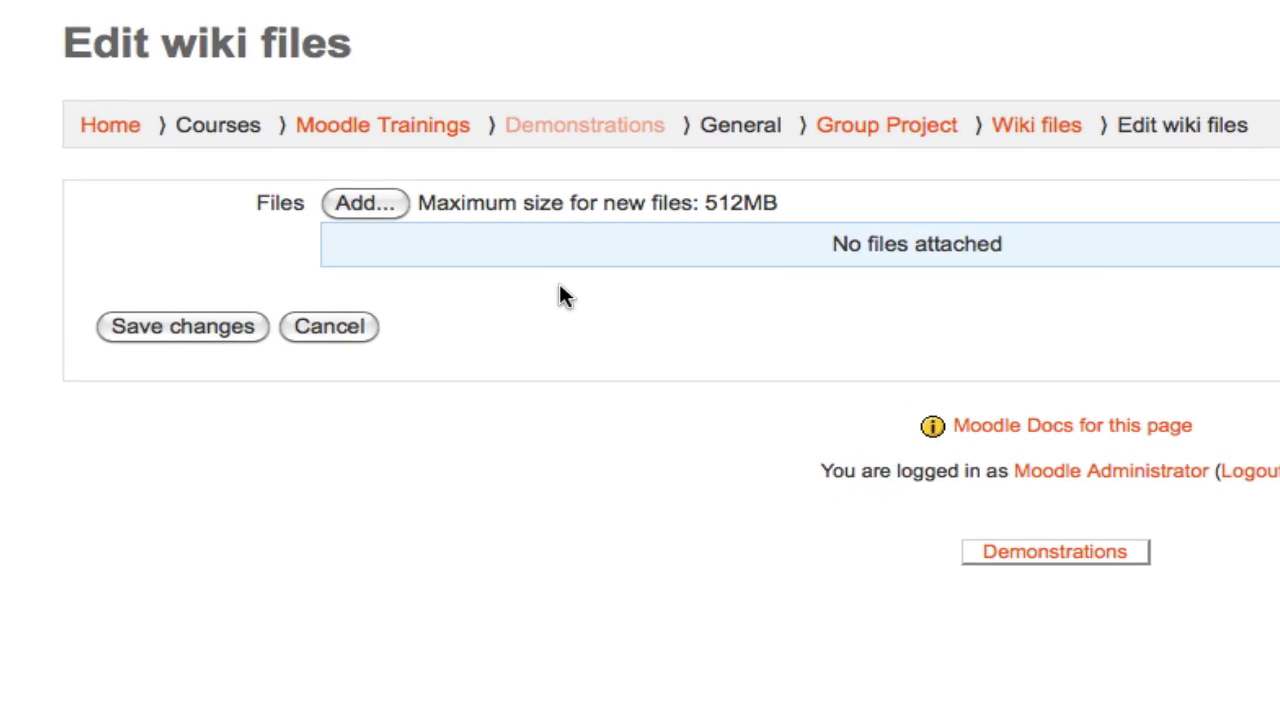
pyautogui.click(368, 204)
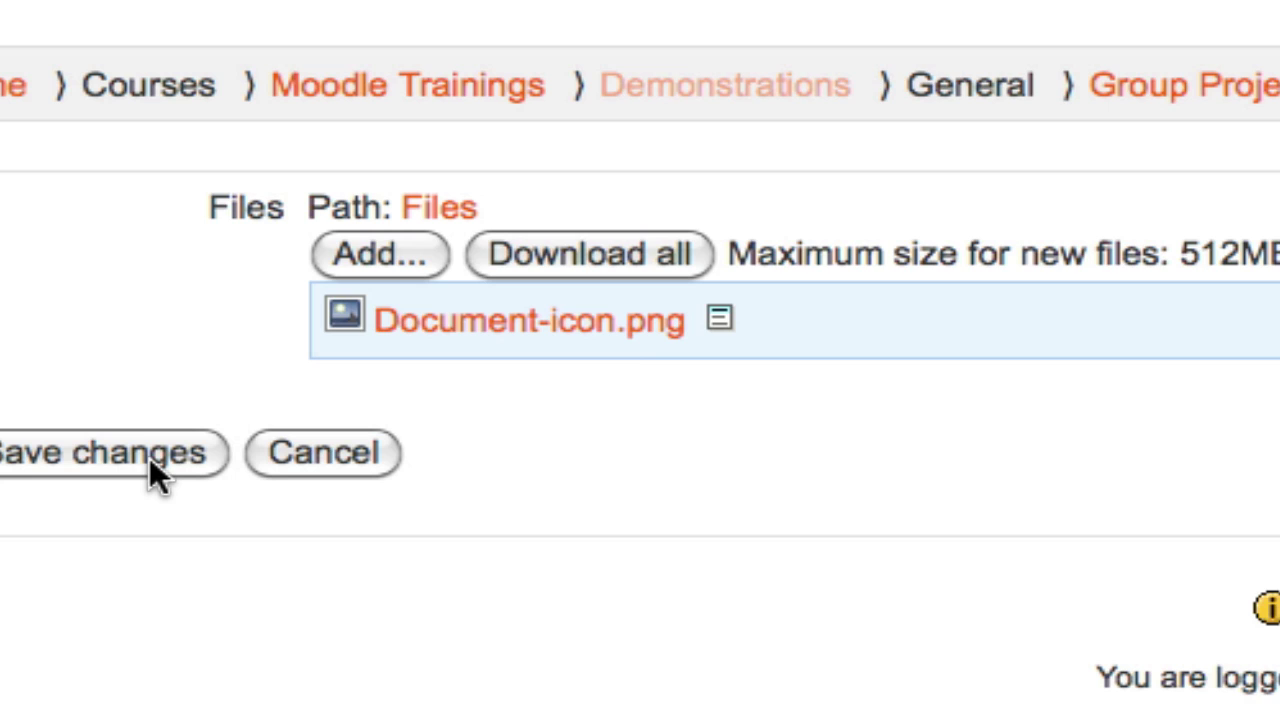
pyautogui.click(150, 456)
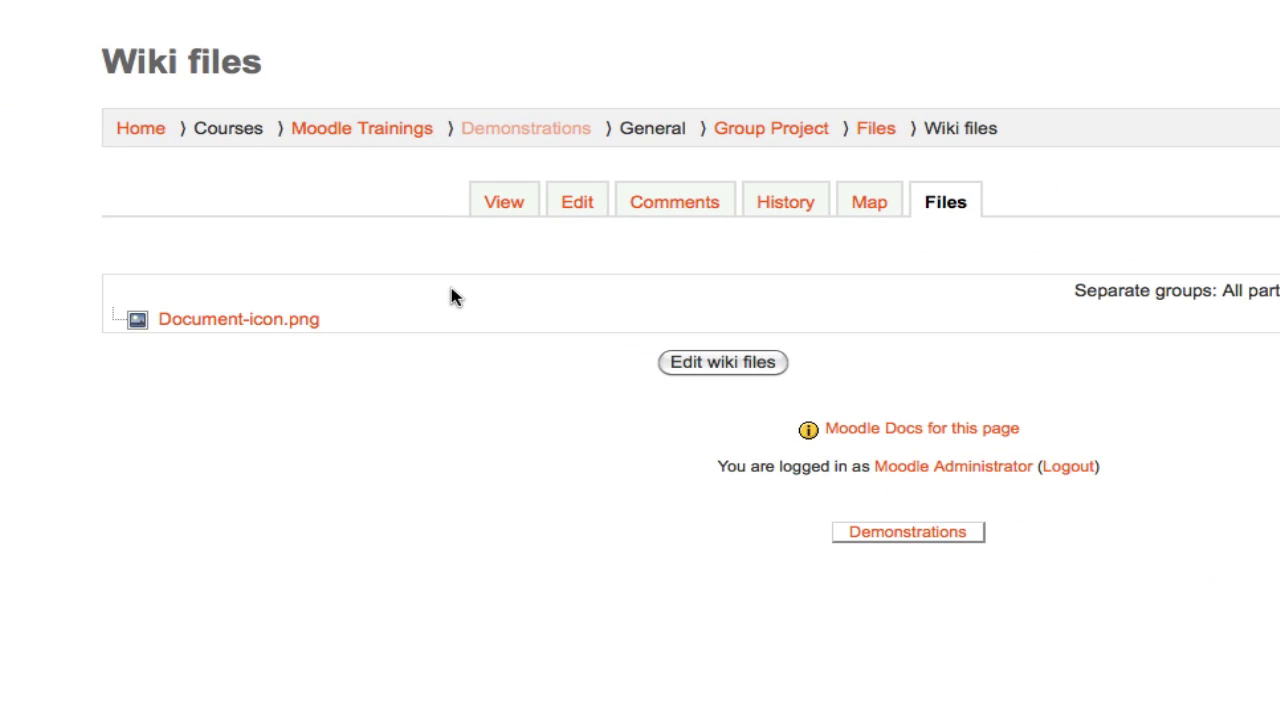
pyautogui.click(570, 207)
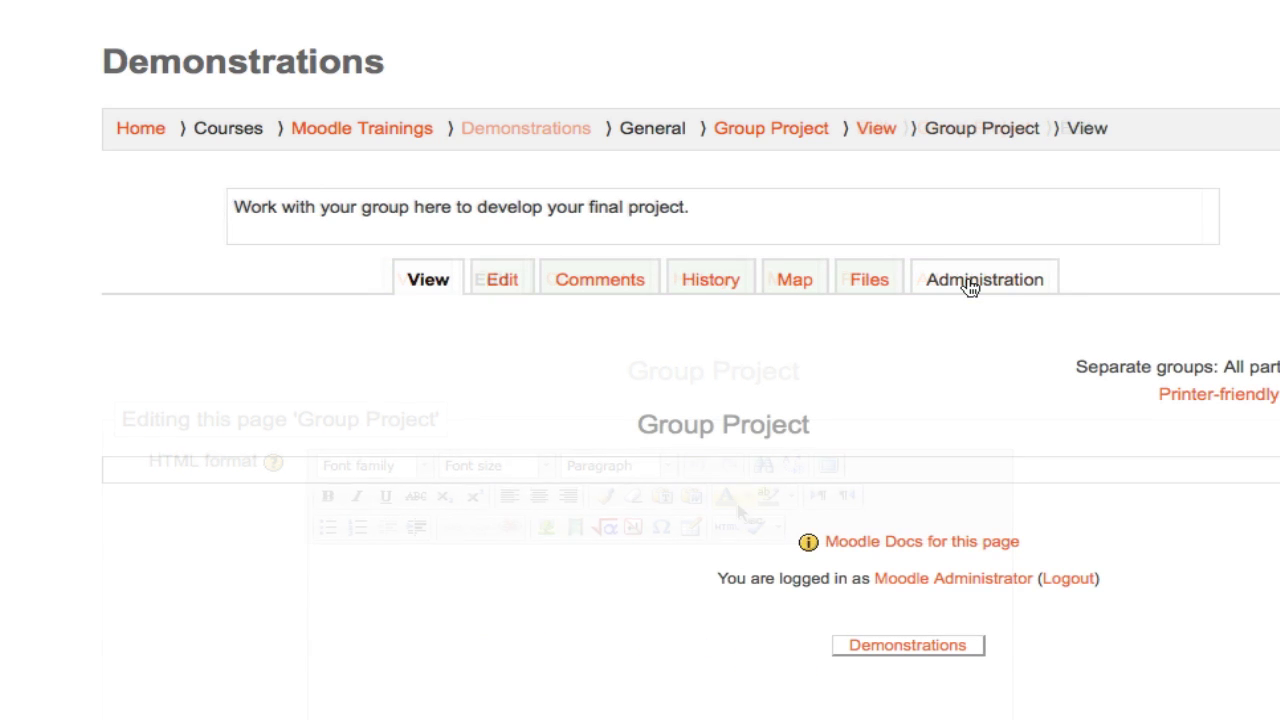
# Check the Remove pages action on the Group Project wiki's Administration page
pyautogui.click(970, 284)
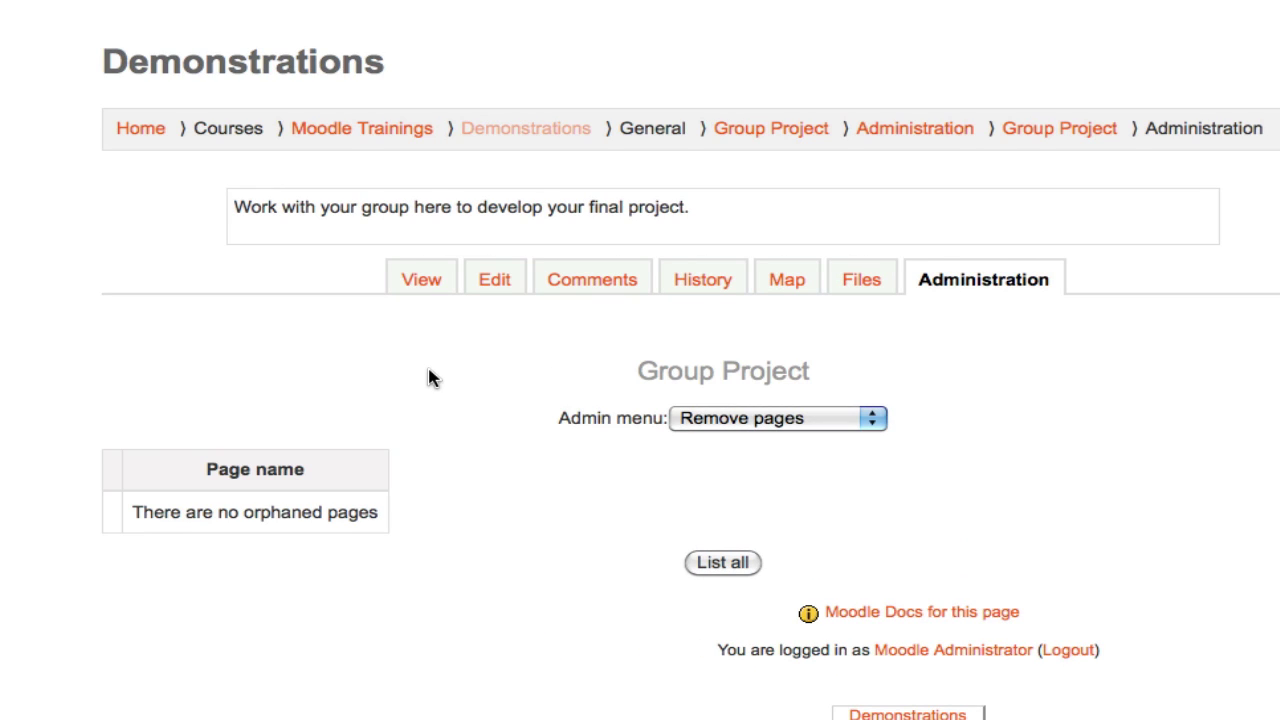
pyautogui.click(872, 418)
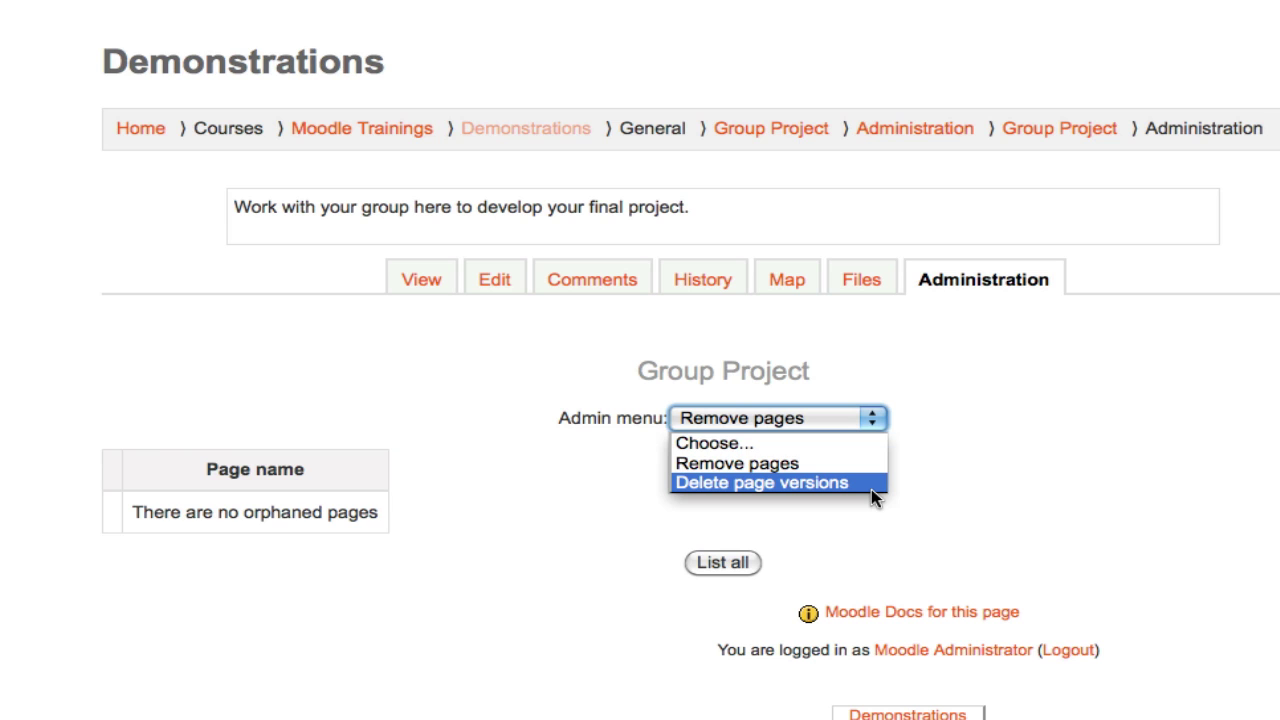
pyautogui.click(955, 402)
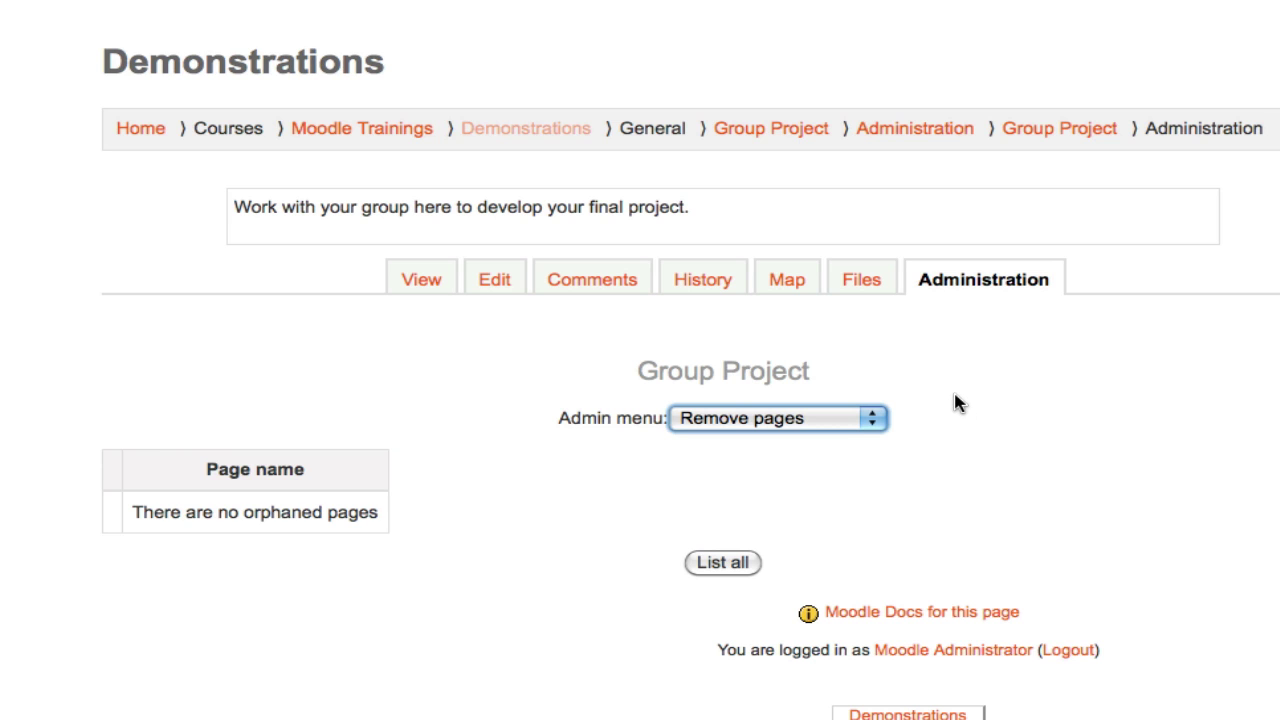